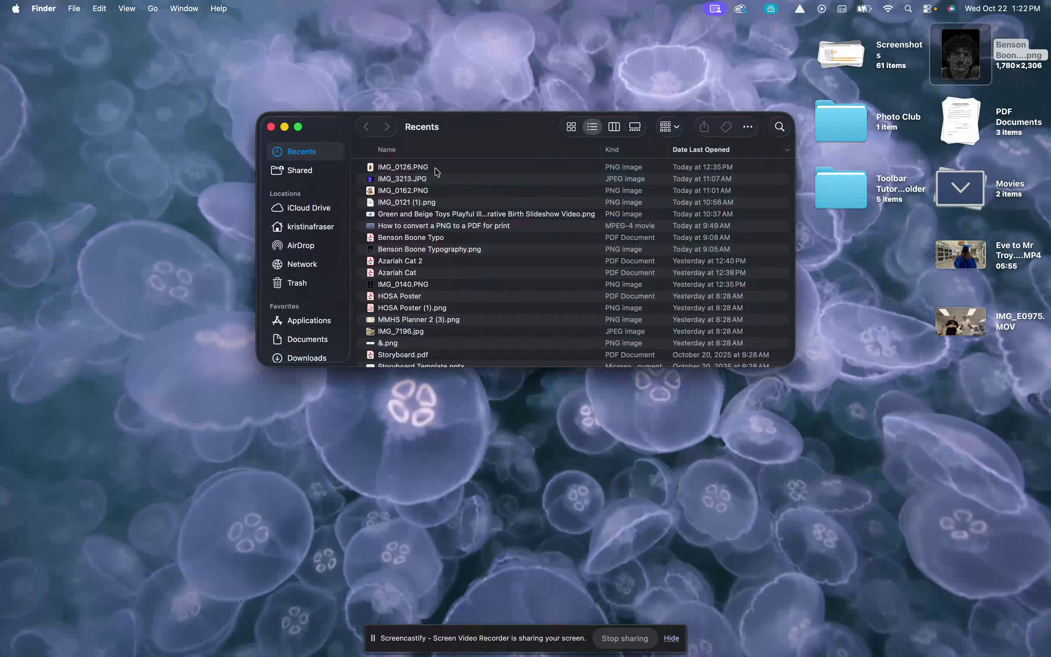
Step: Open the cat-and-pumpkin picture IMG_0162.PNG from the recent files to view it
click(436, 170)
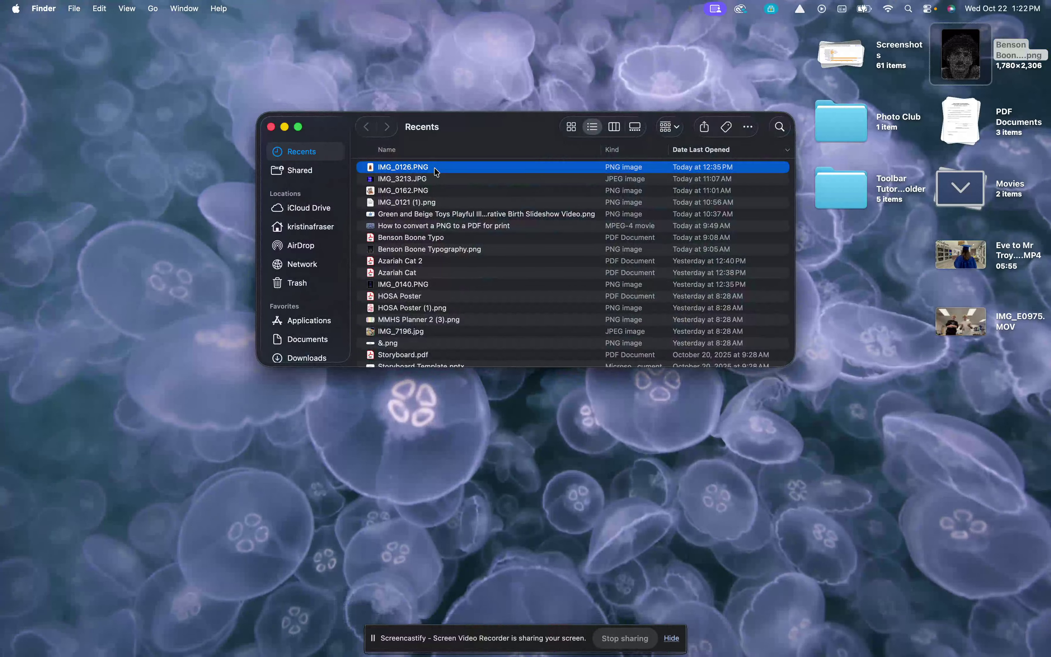
double_click(427, 194)
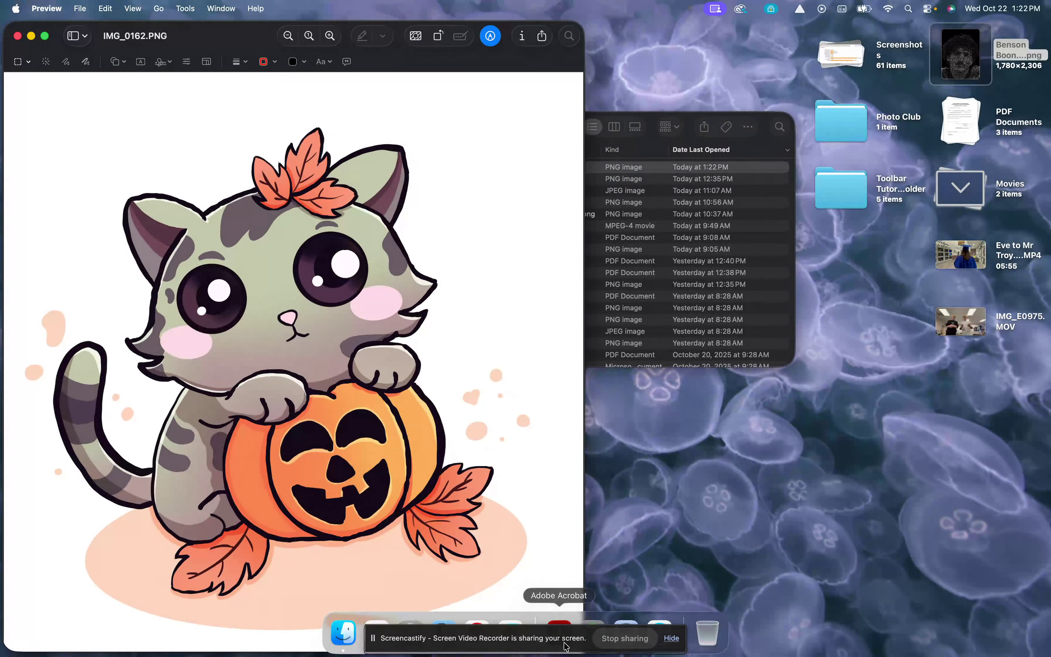
Step: Switch to Google Chrome and load avery.com in a new tab
click(475, 628)
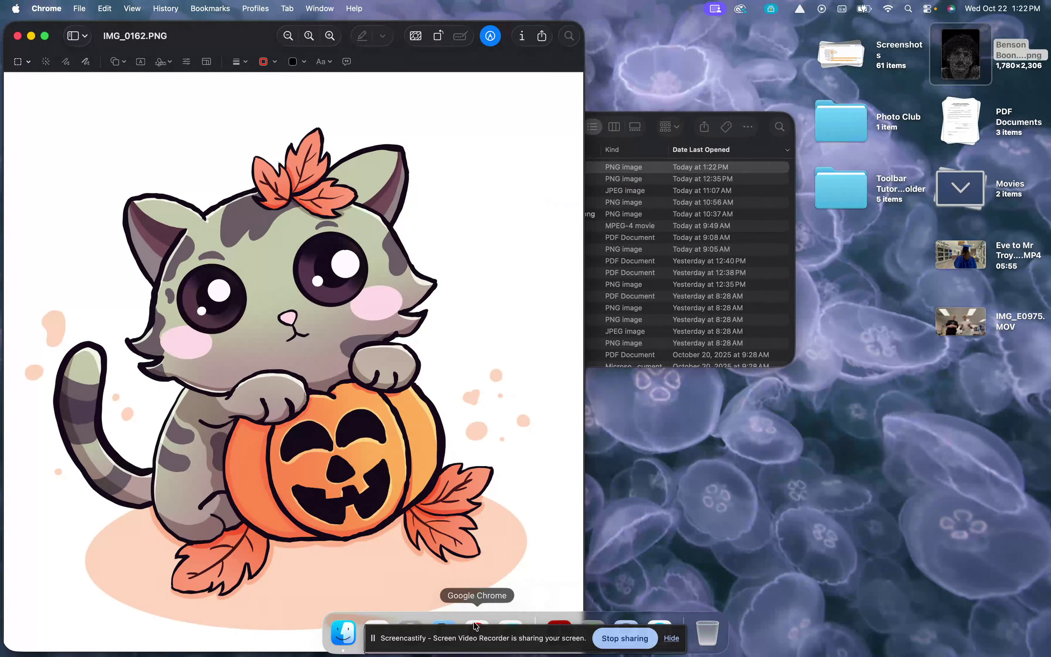
click(476, 626)
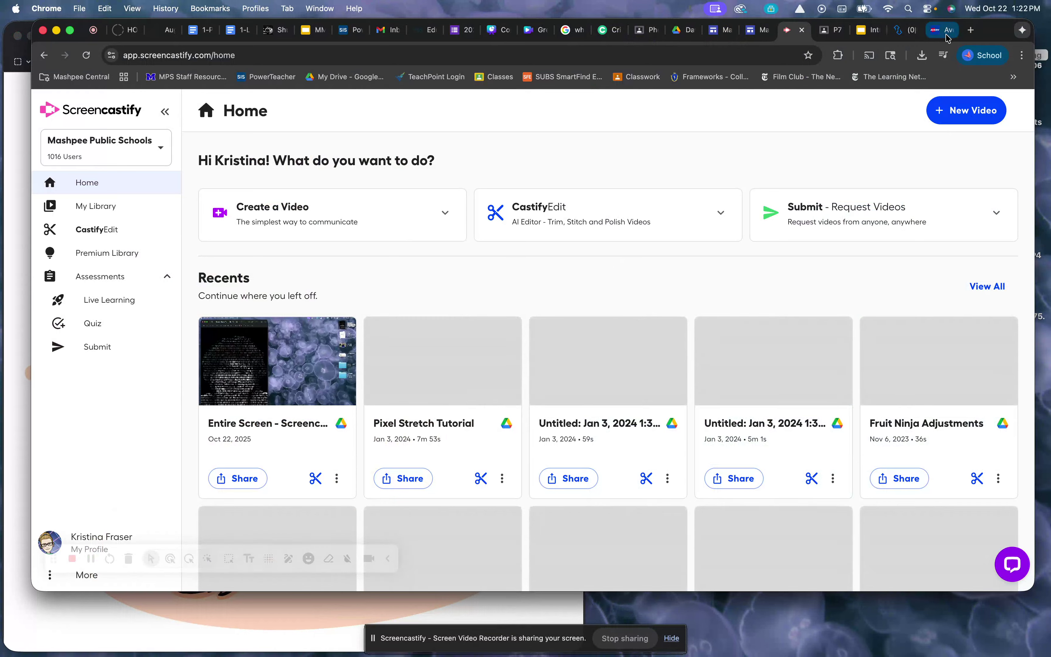
click(971, 30)
text(avery.)
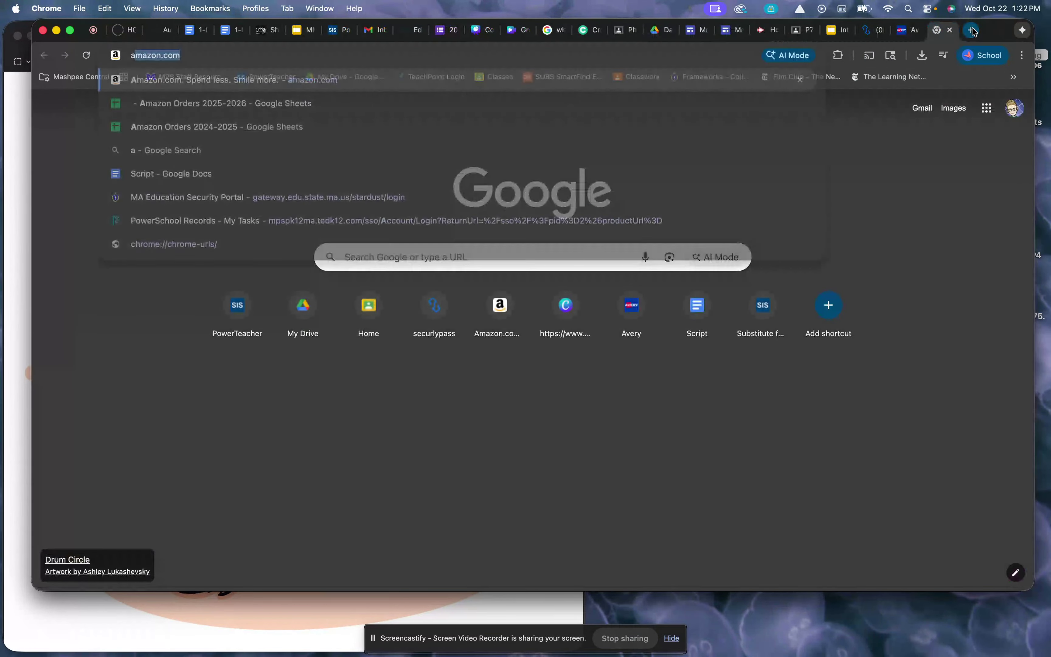
text(com)
key(Return)
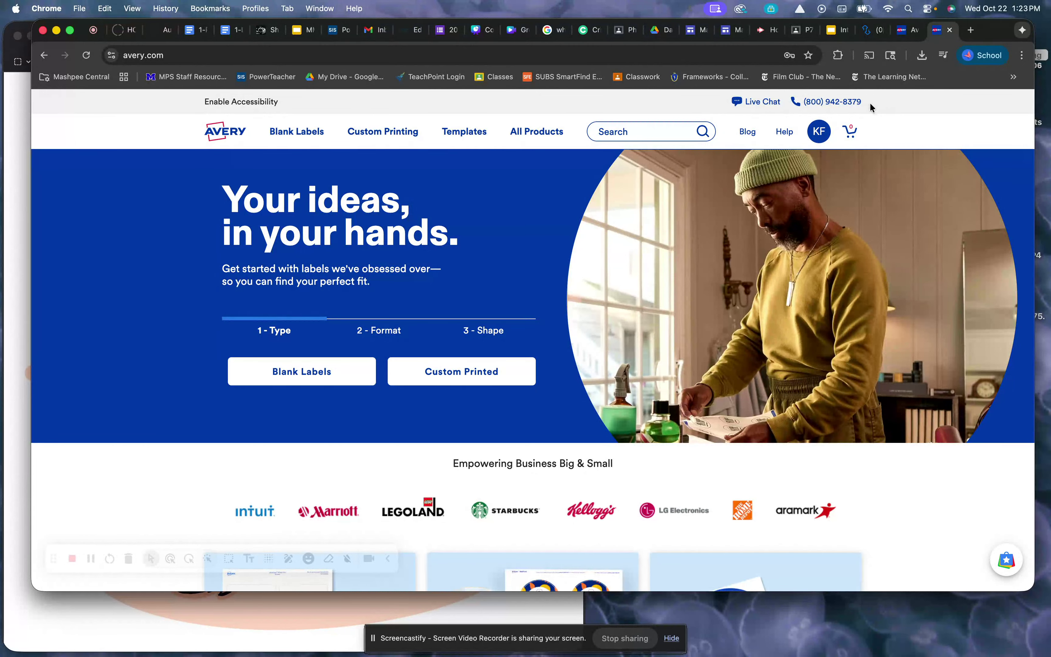
Step: Look up product number 3379 among the Avery templates and open that template's page
mouse_move(470, 137)
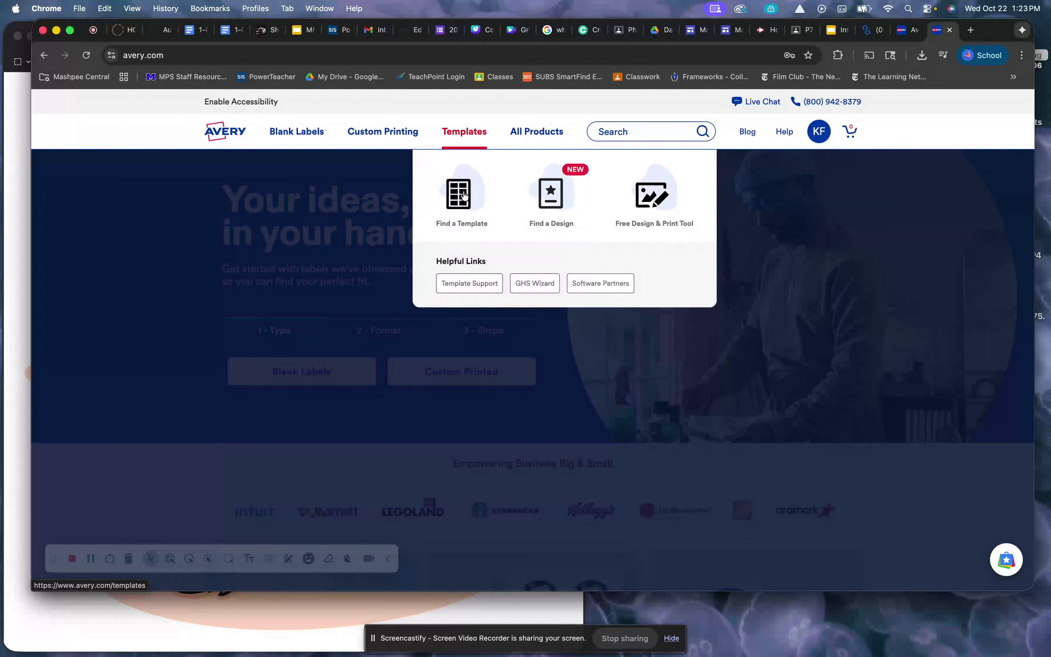
click(464, 195)
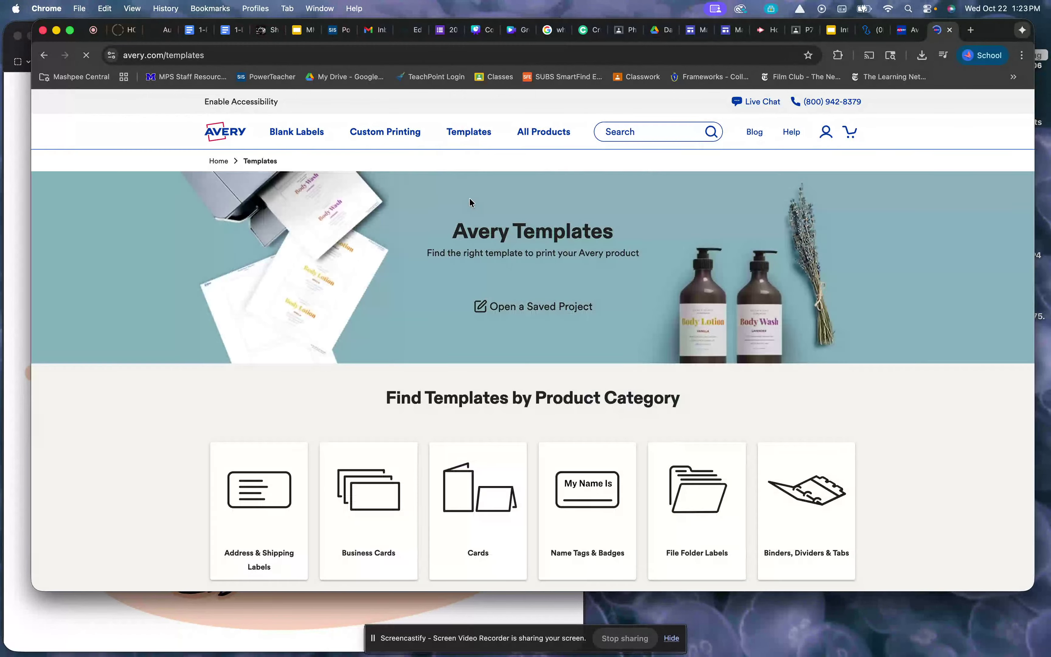
scroll(491, 275, down, 2)
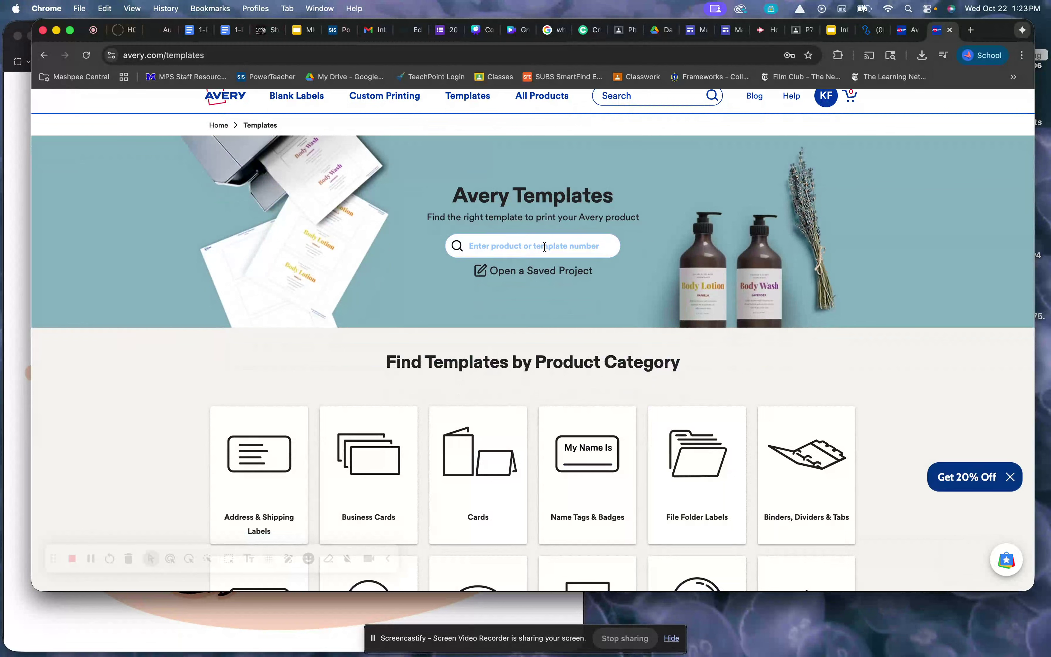
text(3379)
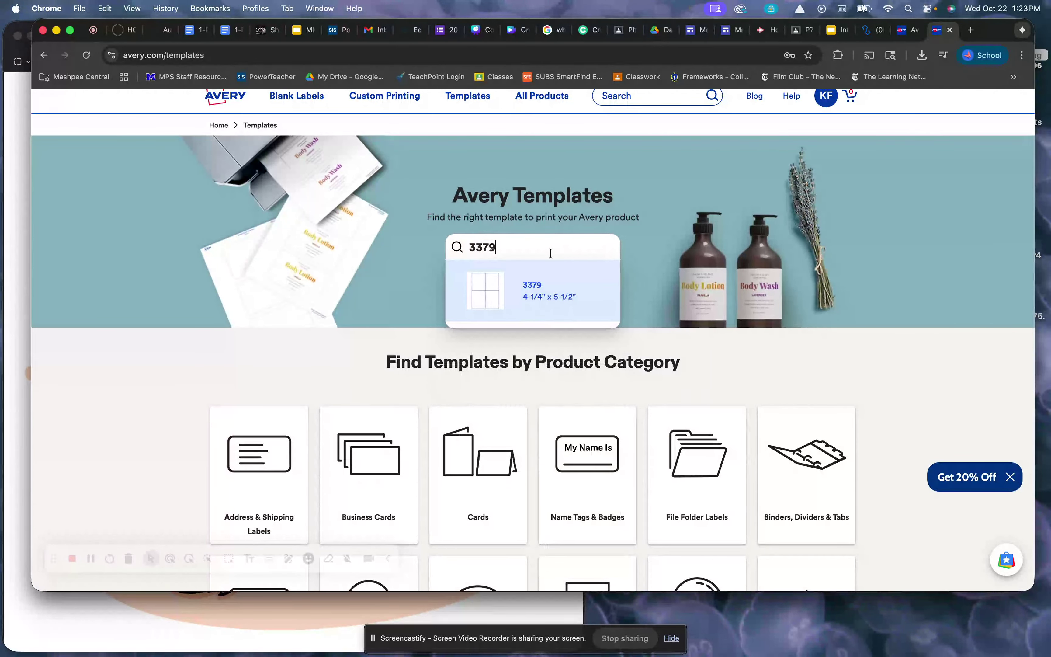
click(539, 295)
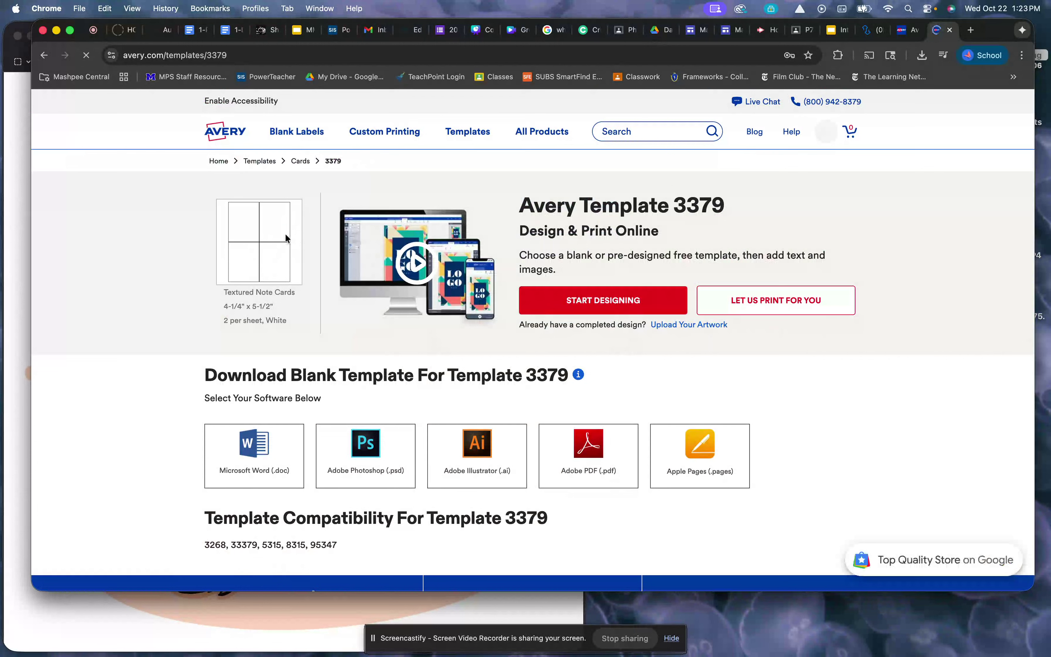
Step: Start designing template 3379 online, choosing the Textured Note Cards Tall version and the blank design
click(580, 307)
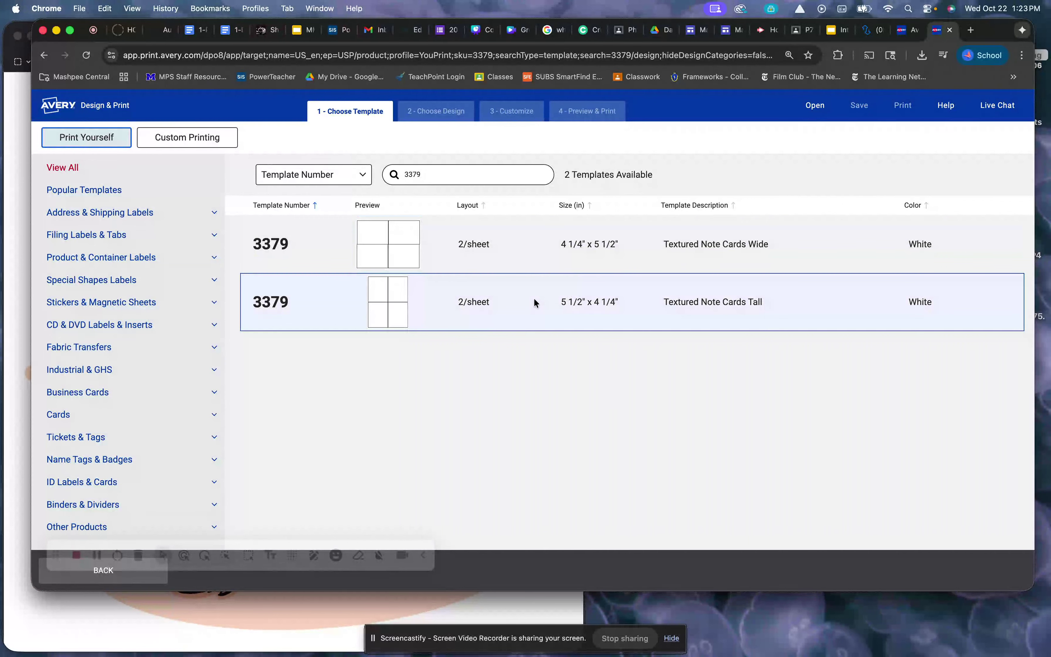
click(510, 306)
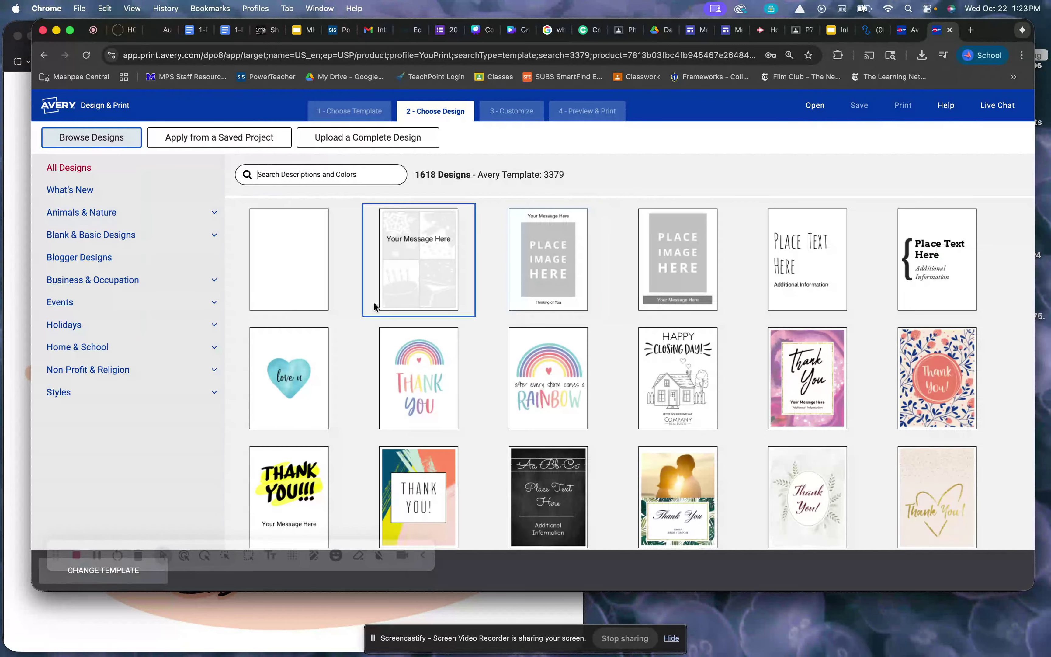
click(301, 289)
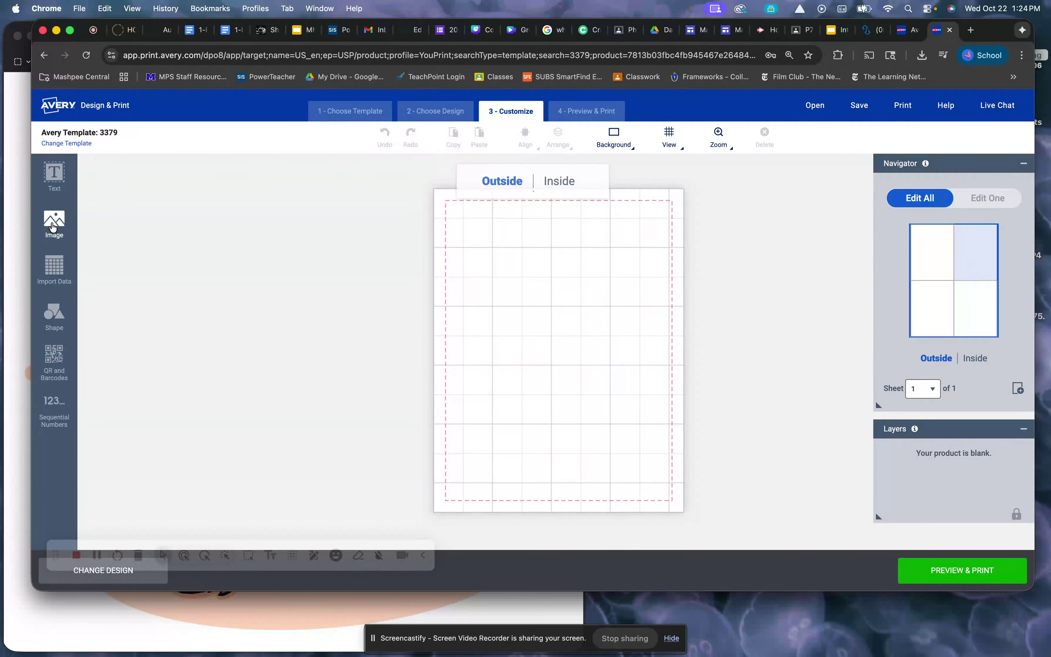
Step: Add the image IMG_0162.PNG from the Downloads folder to the outside of the card
click(53, 226)
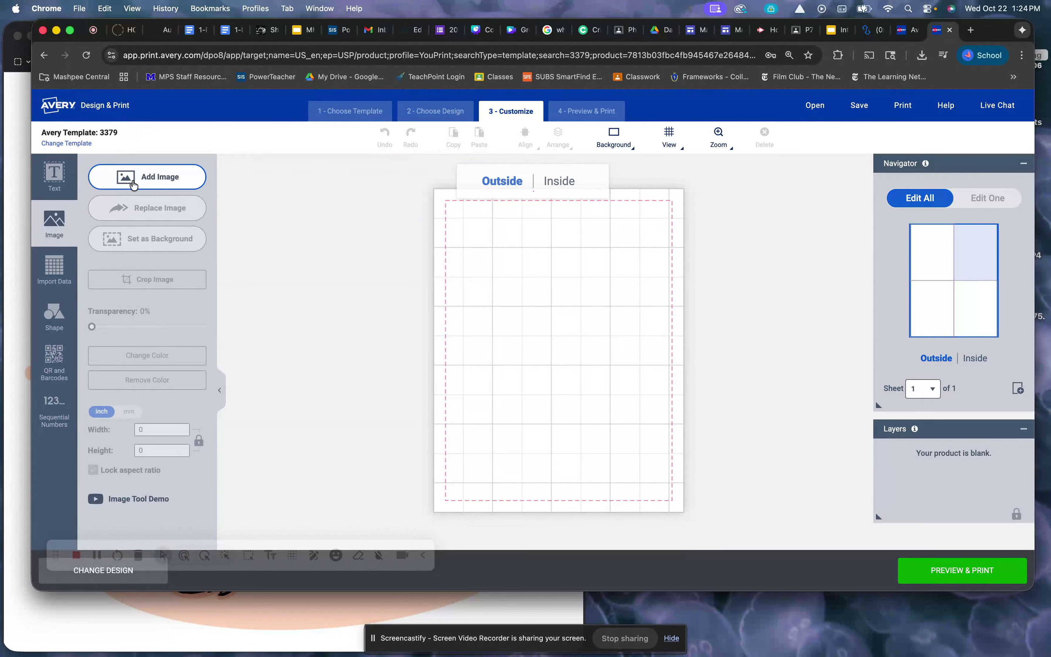
click(167, 181)
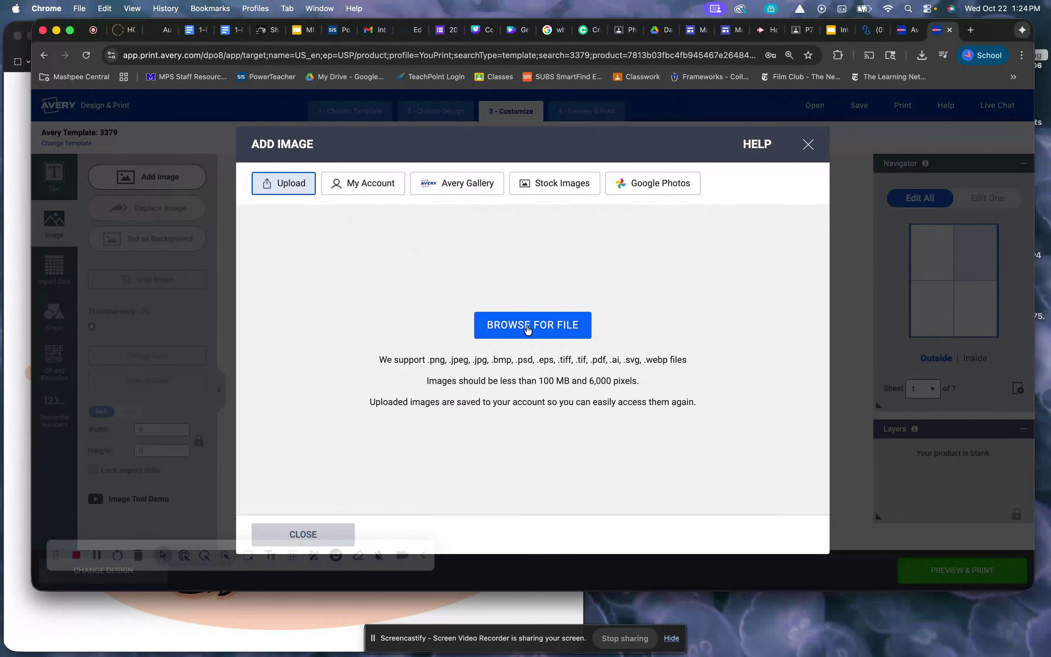
click(527, 330)
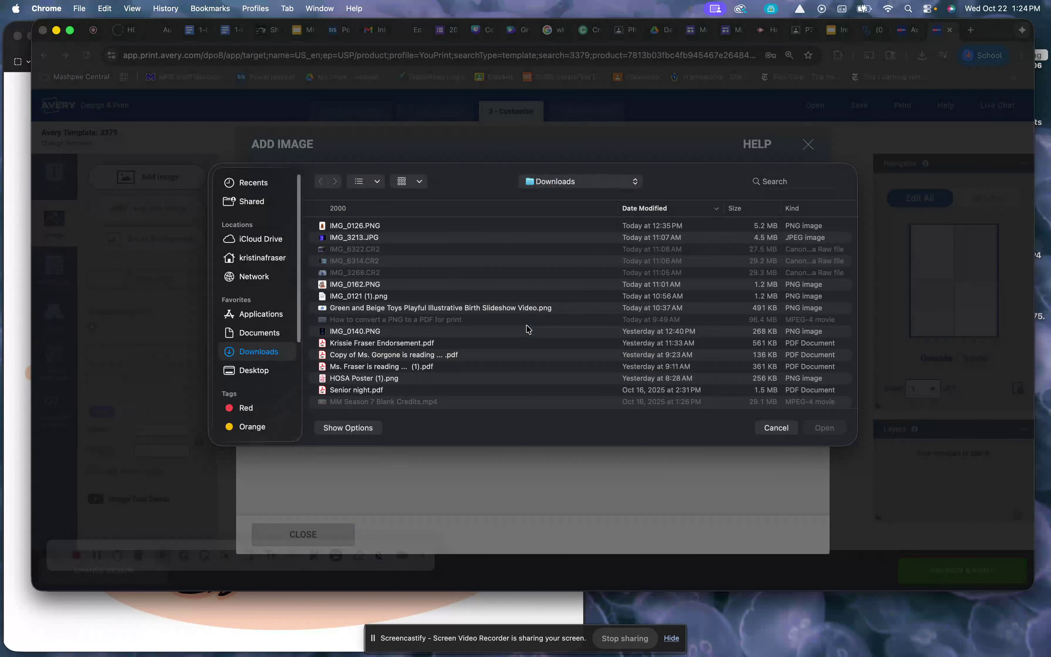
click(377, 286)
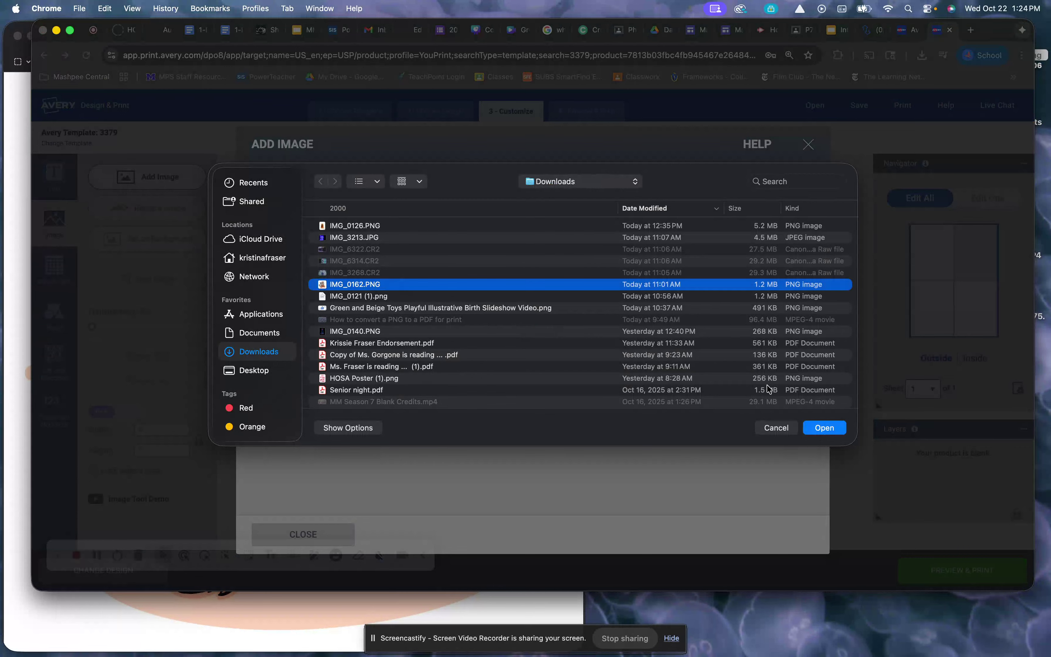
click(832, 427)
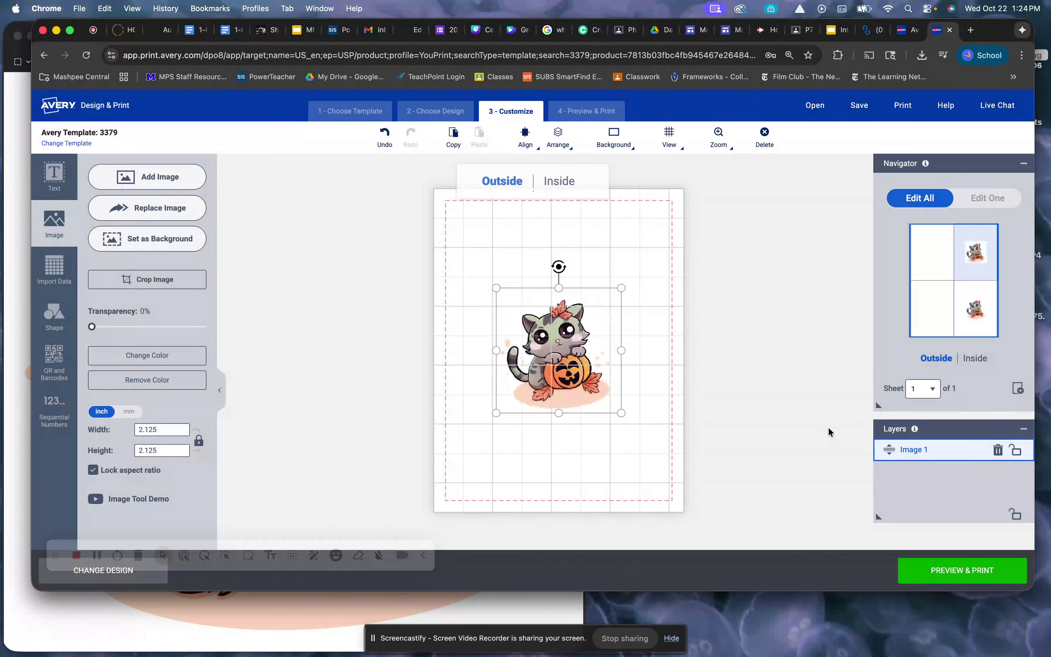
Step: Enlarge the cat image to about 3.85 inches square and place it in the lower part of the card, within the dashed border
drag(581, 330, 581, 389)
drag(621, 346, 673, 300)
drag(496, 471, 451, 502)
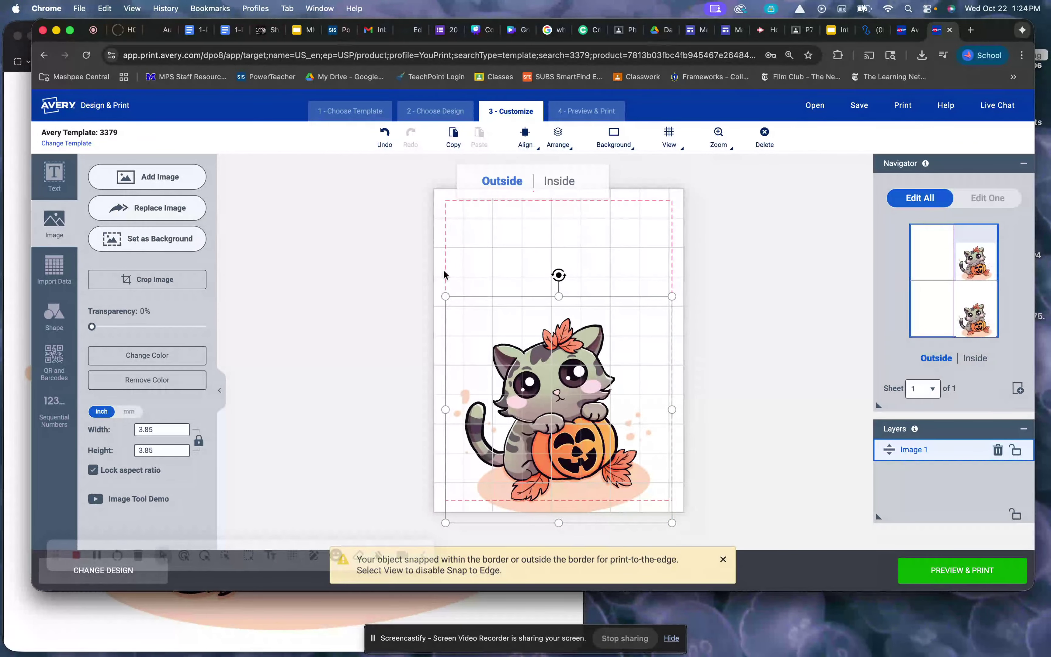
drag(544, 361, 543, 341)
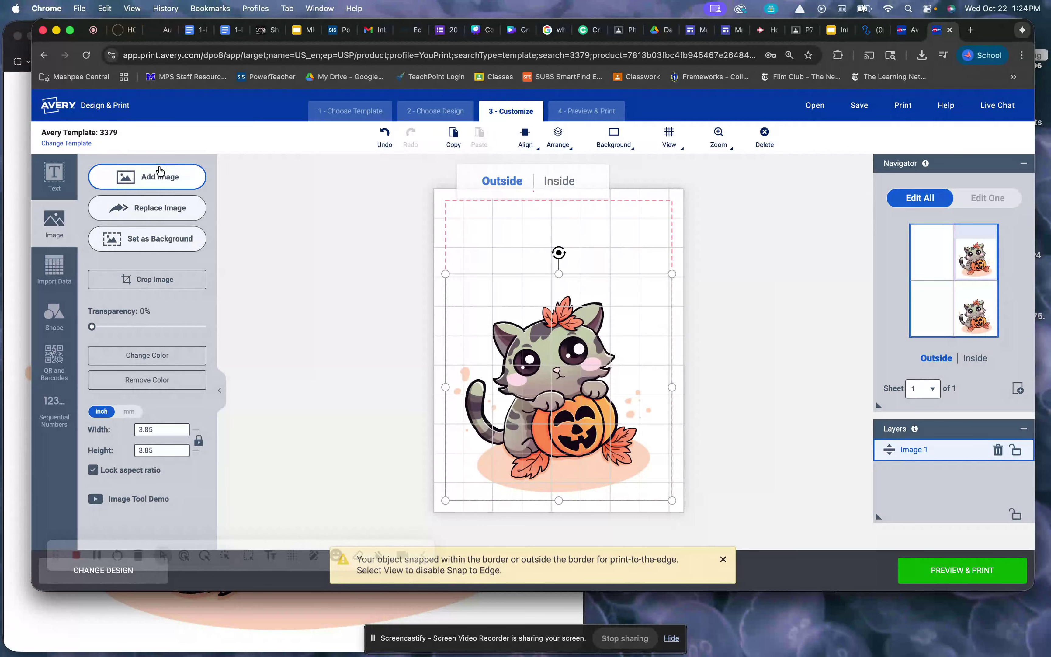
Step: Add curved text reading "Happy Halloween" above the cat
click(54, 176)
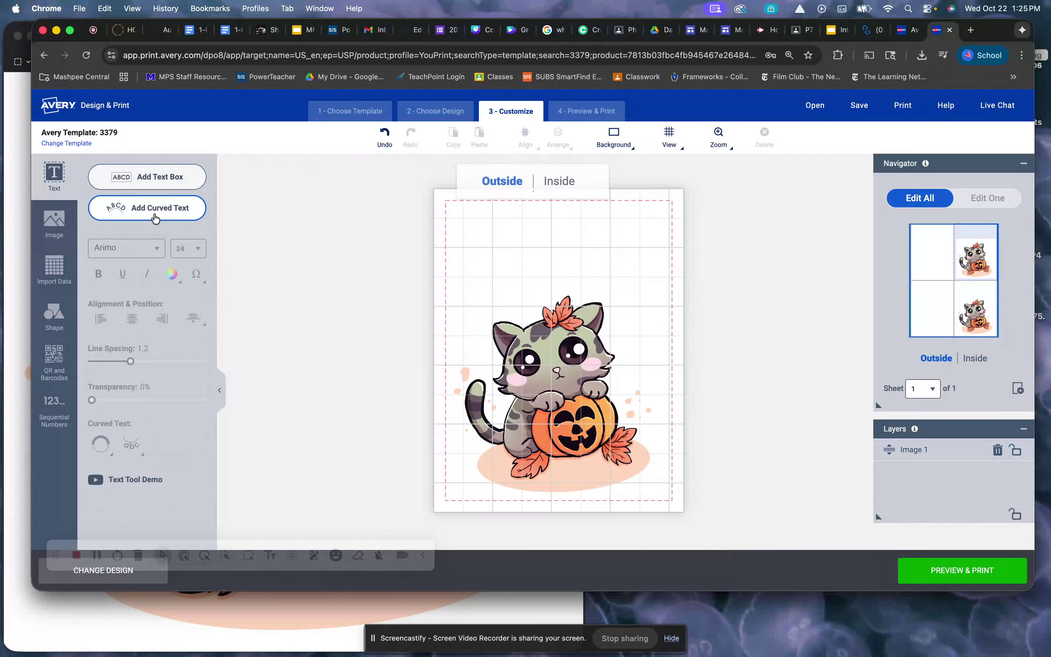
click(157, 216)
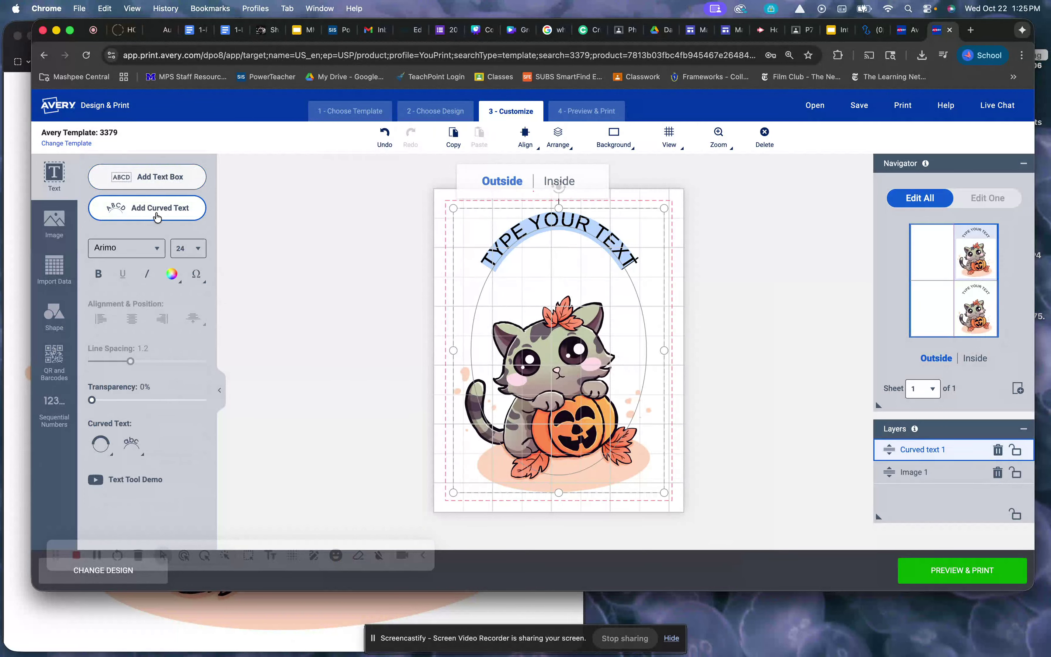
text(Happy Hal)
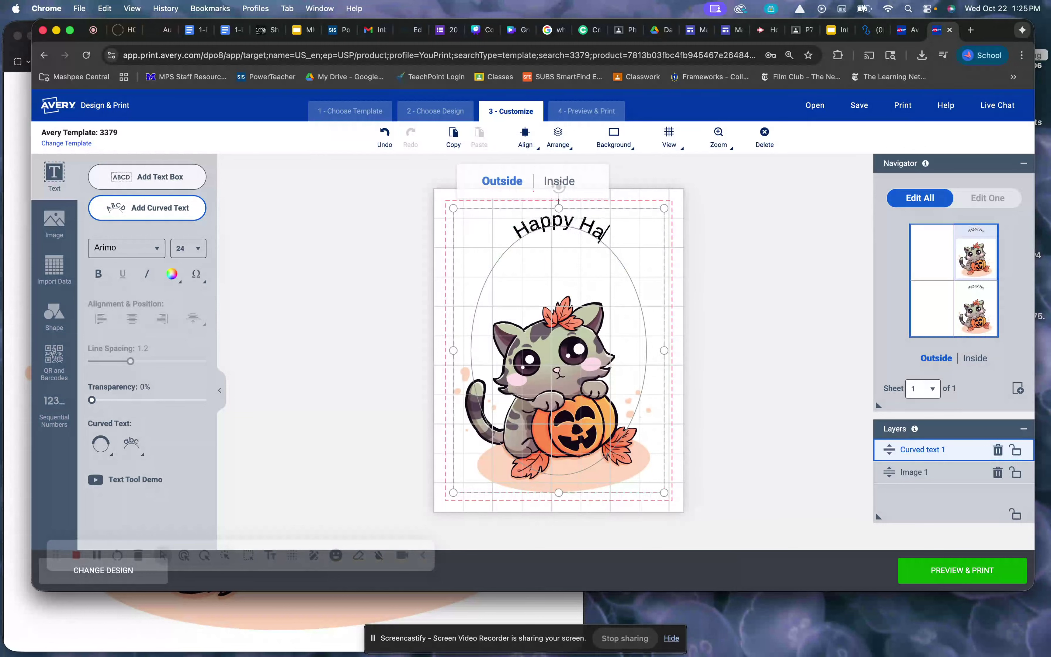
text(lowee)
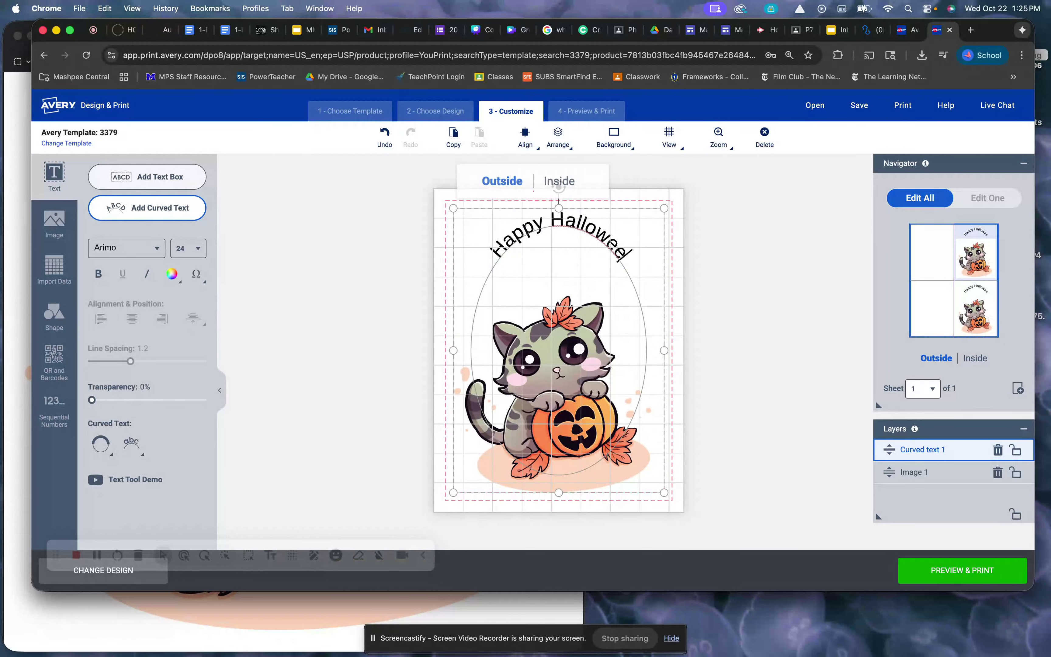
text(n!)
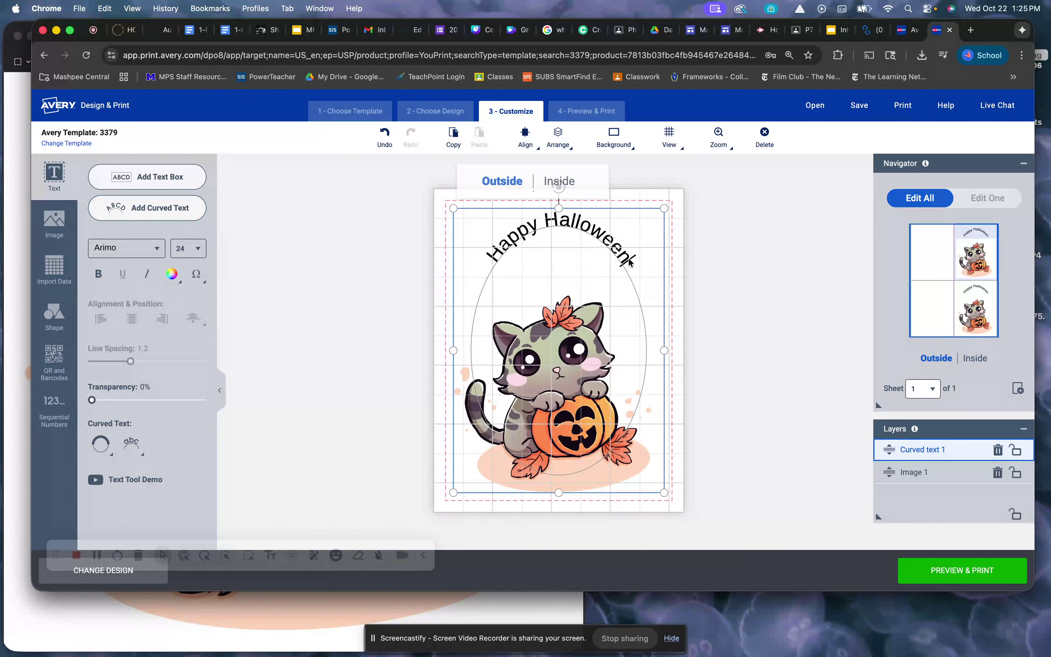
Step: Select the whole curved greeting and set its font to Avery Legible
drag(630, 261, 486, 259)
click(498, 254)
double_click(498, 255)
click(494, 257)
drag(494, 261, 624, 269)
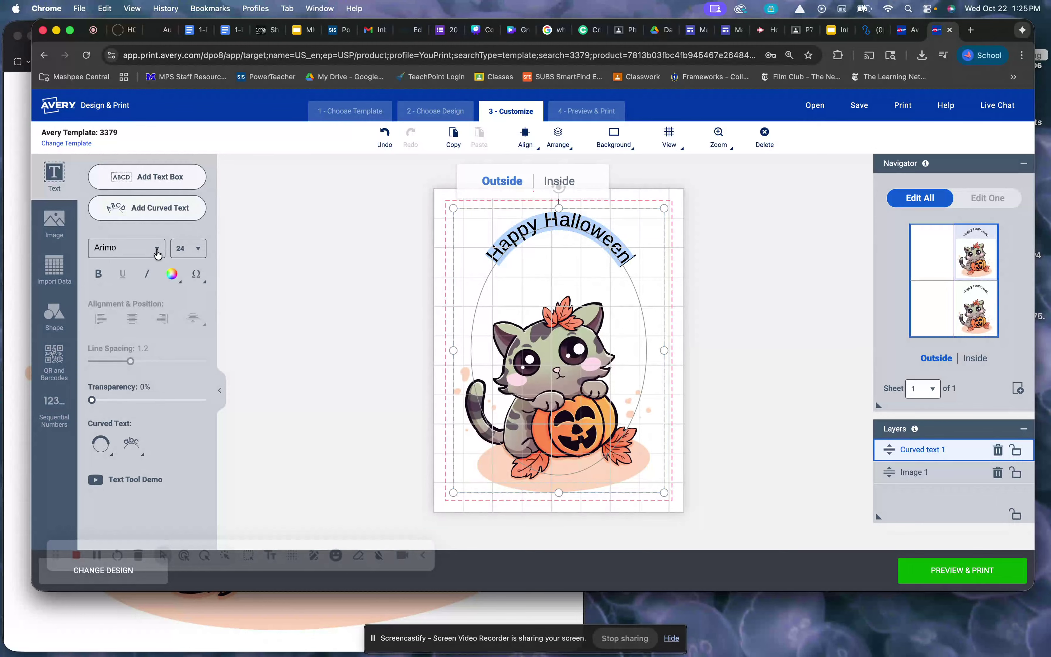
click(157, 250)
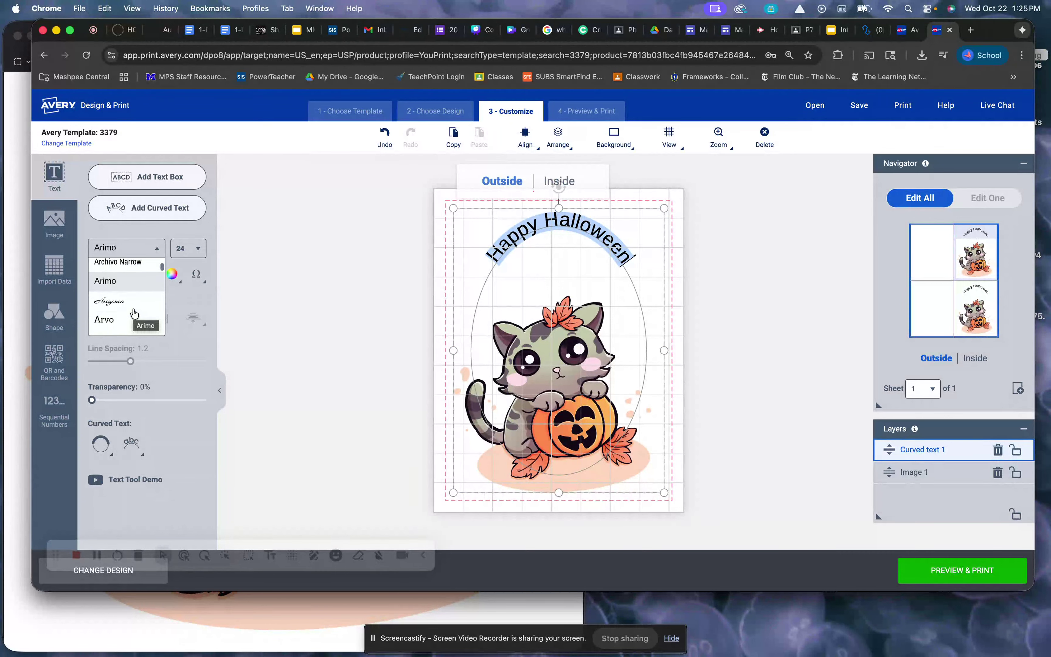
scroll(134, 314, up, 1)
scroll(134, 313, down, 3)
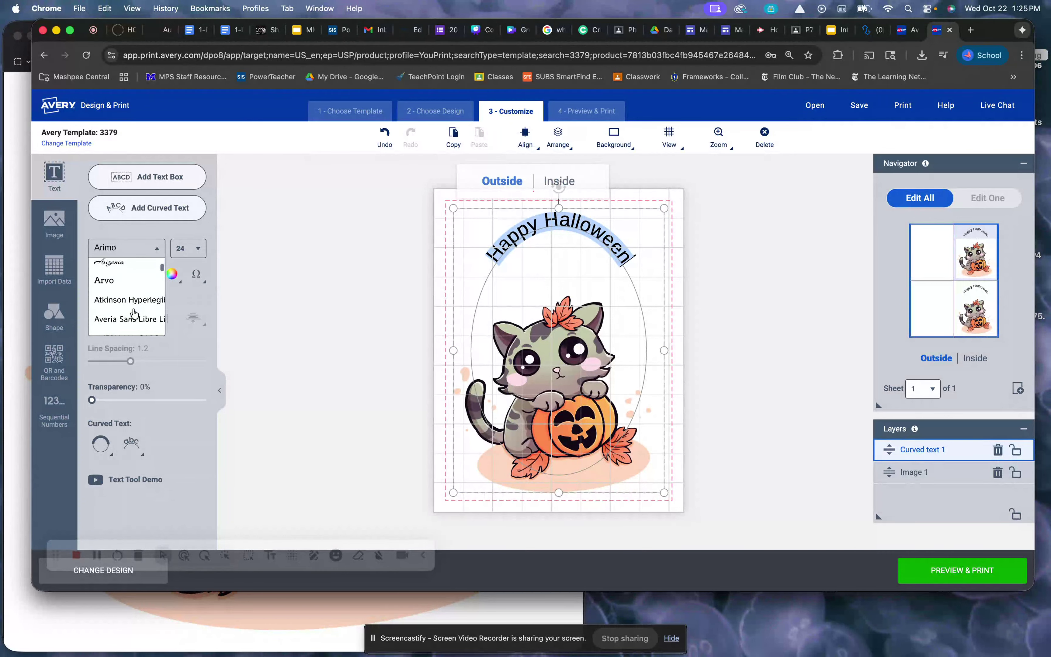
scroll(134, 314, down, 2)
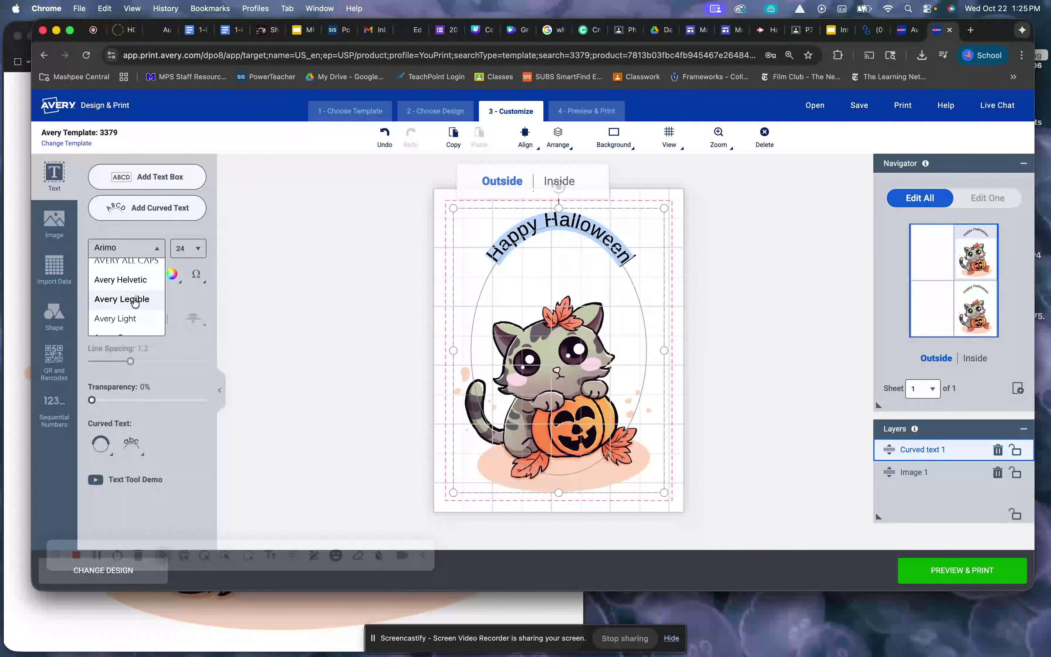
click(134, 301)
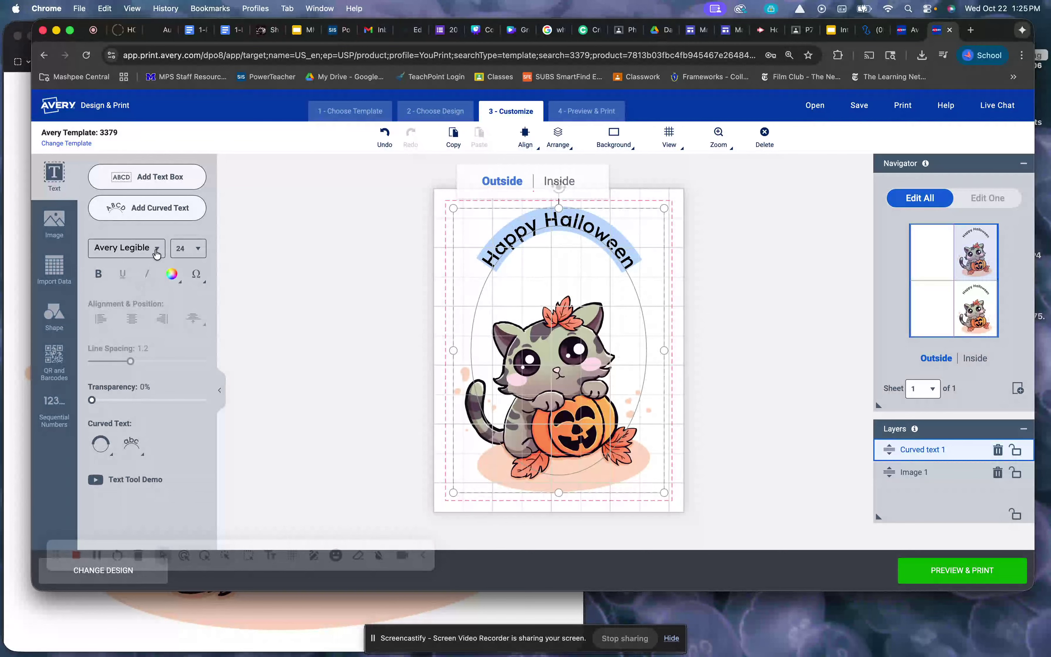
Step: Color the curved greeting orange (#F59300)
click(172, 275)
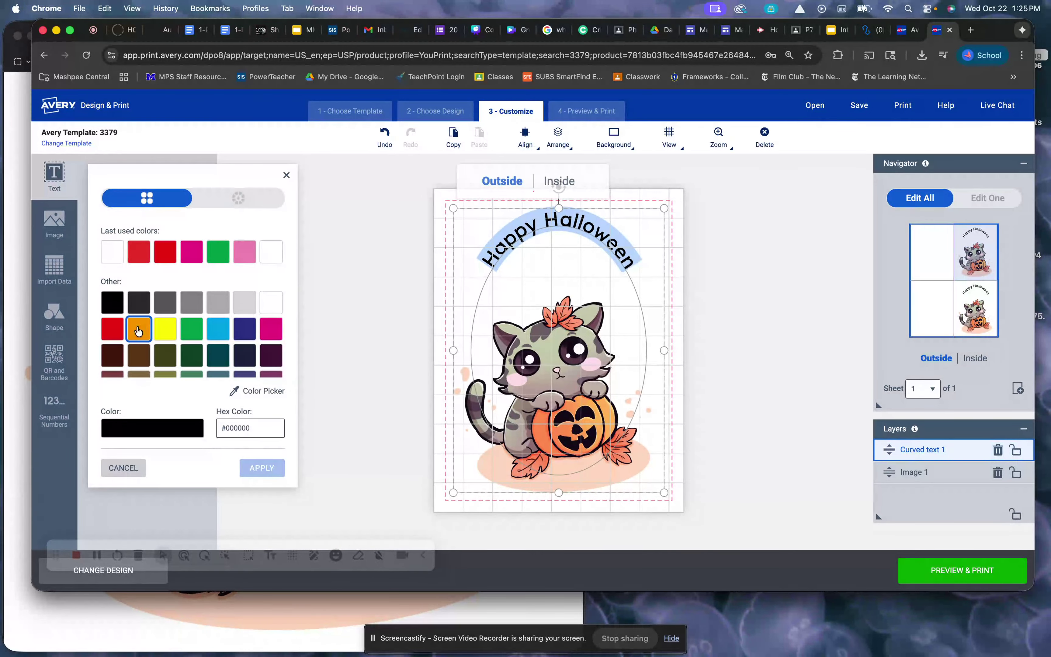
click(139, 331)
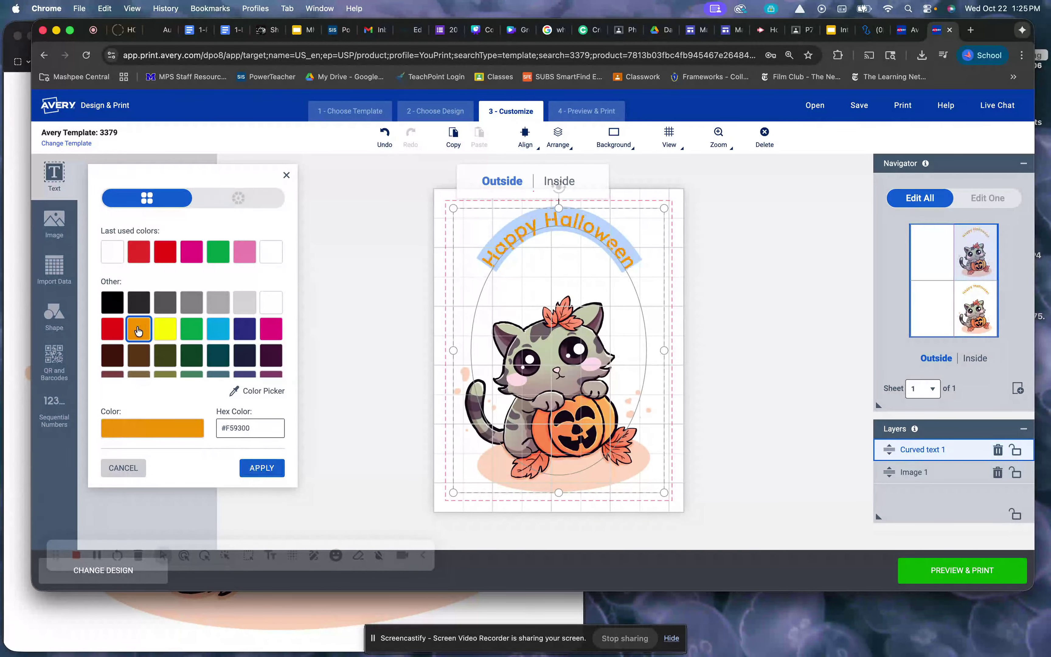
click(261, 468)
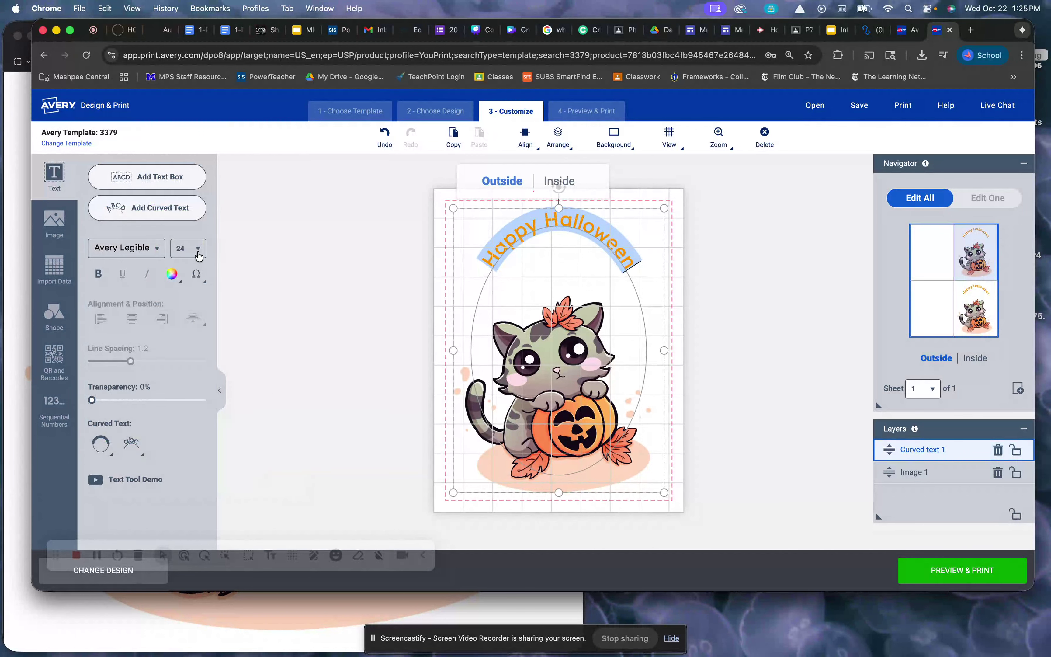
Step: Set the curved greeting's font size to 28
click(198, 256)
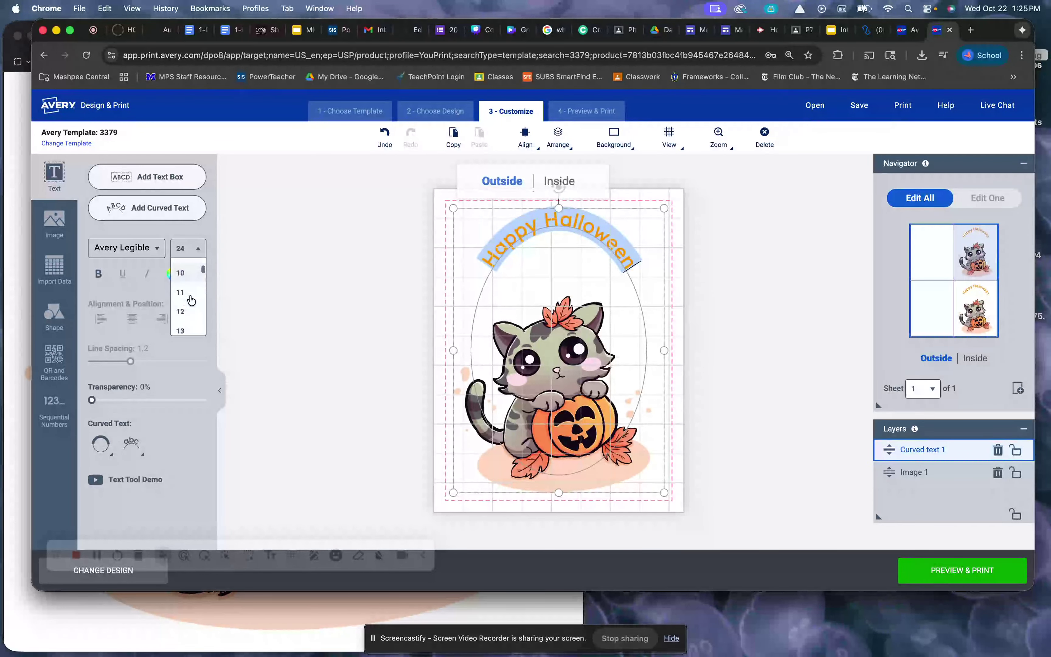
scroll(191, 300, down, 5)
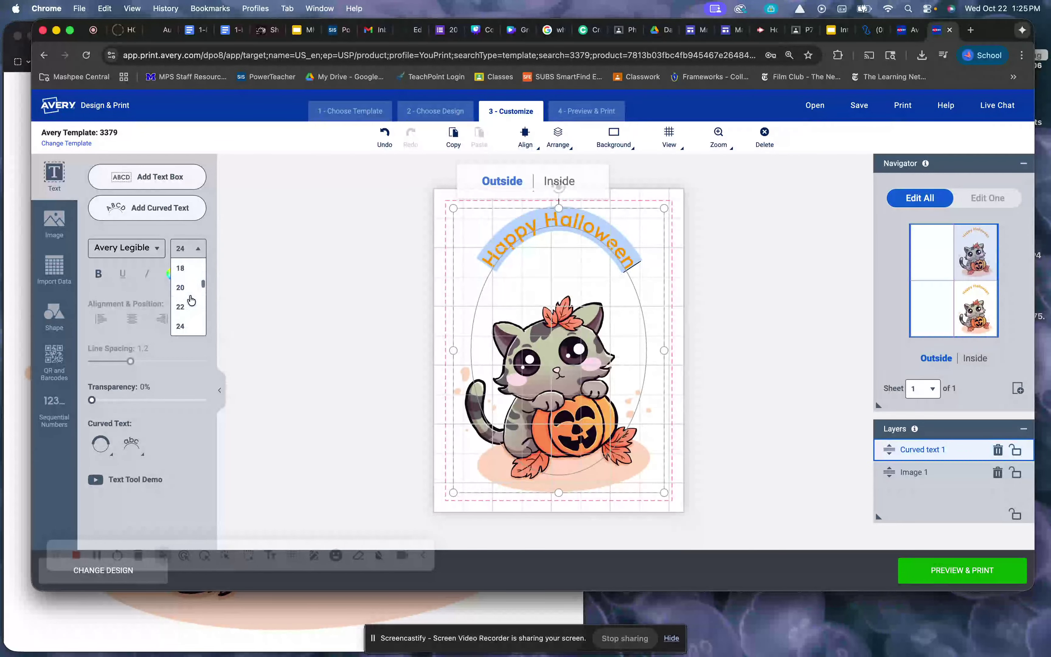
scroll(191, 300, down, 3)
click(188, 316)
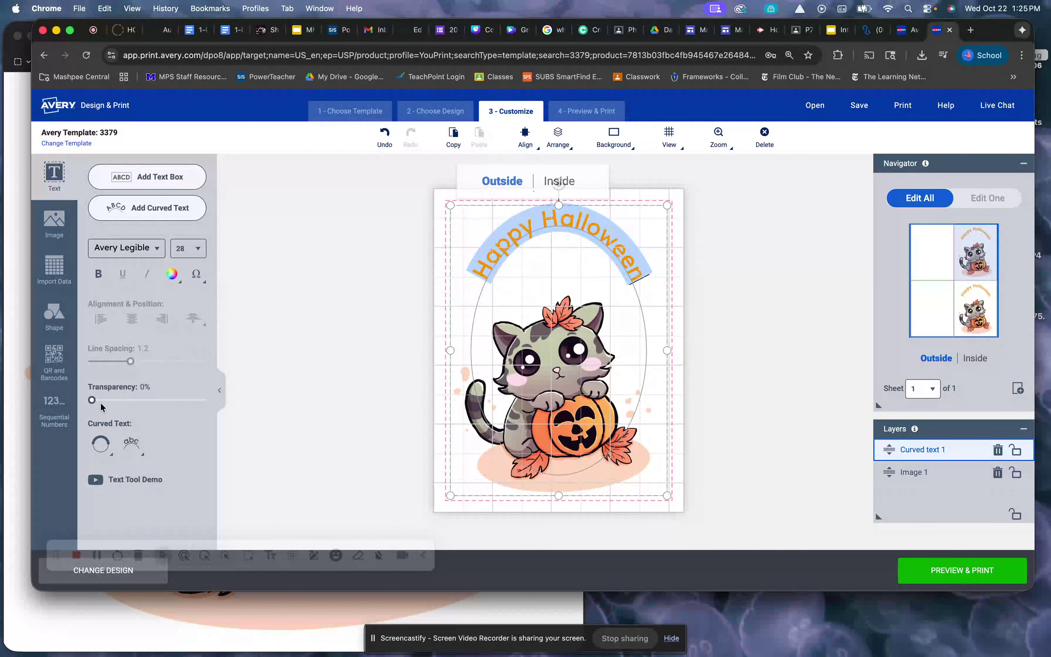
click(111, 453)
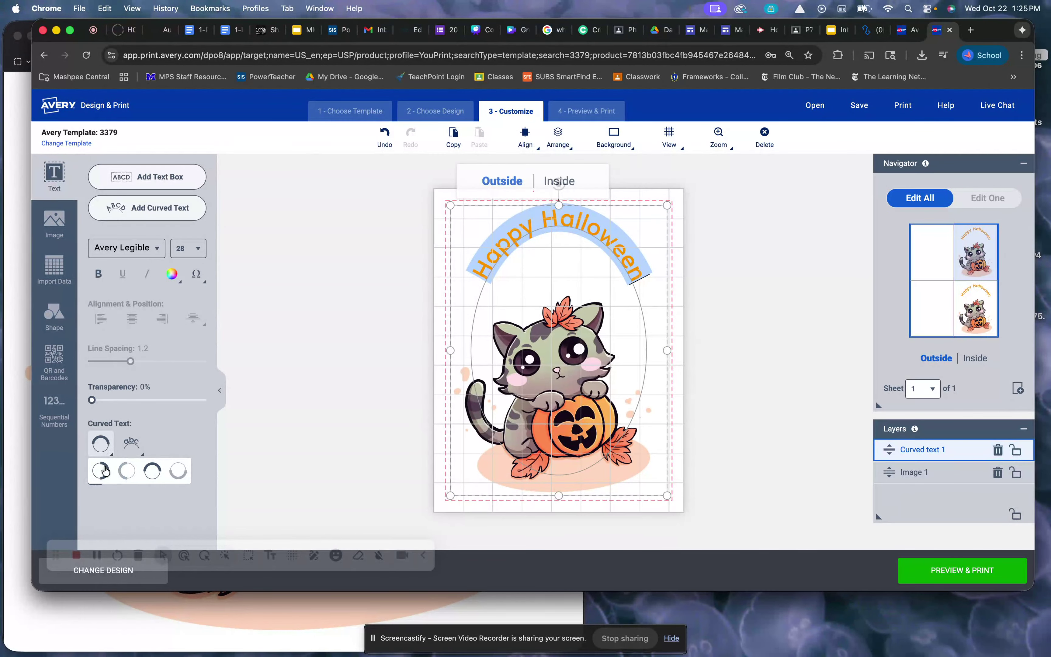
click(142, 454)
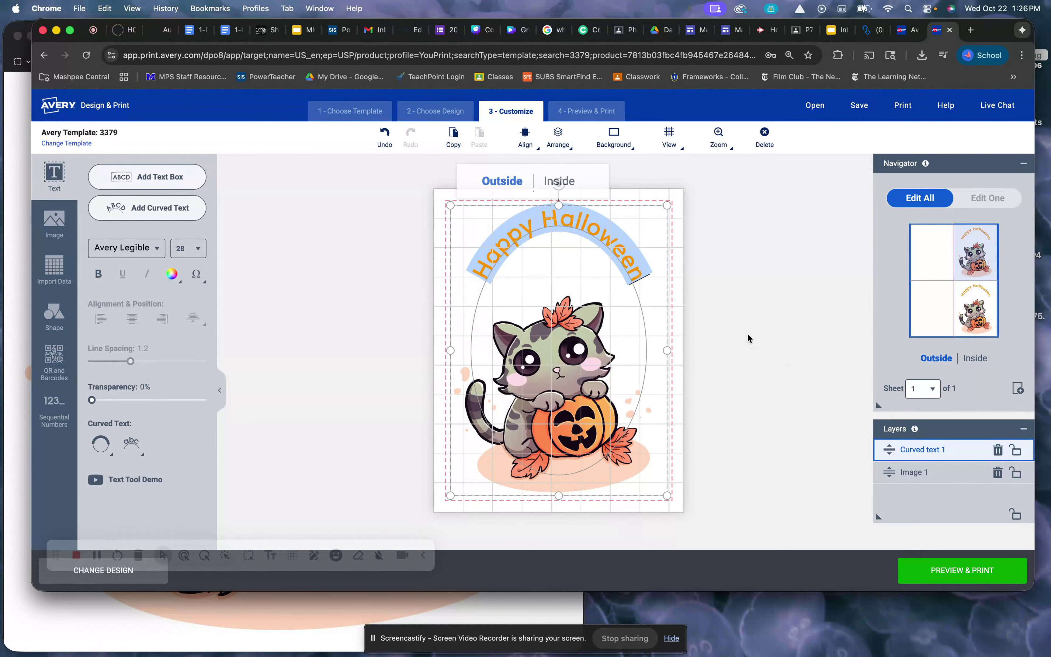
Step: Add a straight text box to the blank back panel on the card's outside
click(938, 278)
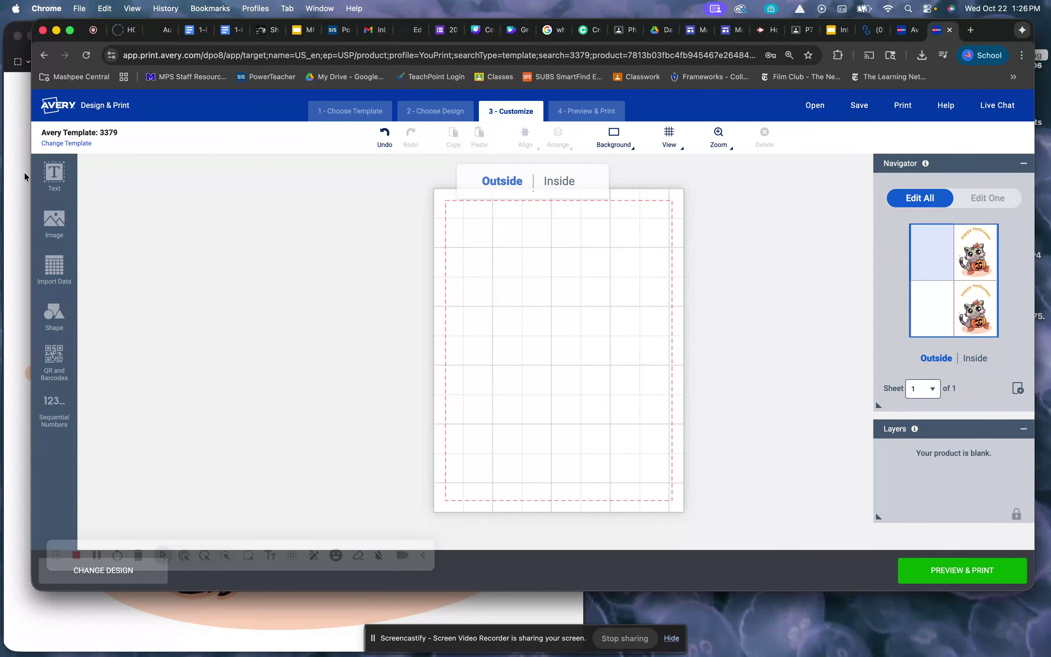
click(54, 174)
click(158, 176)
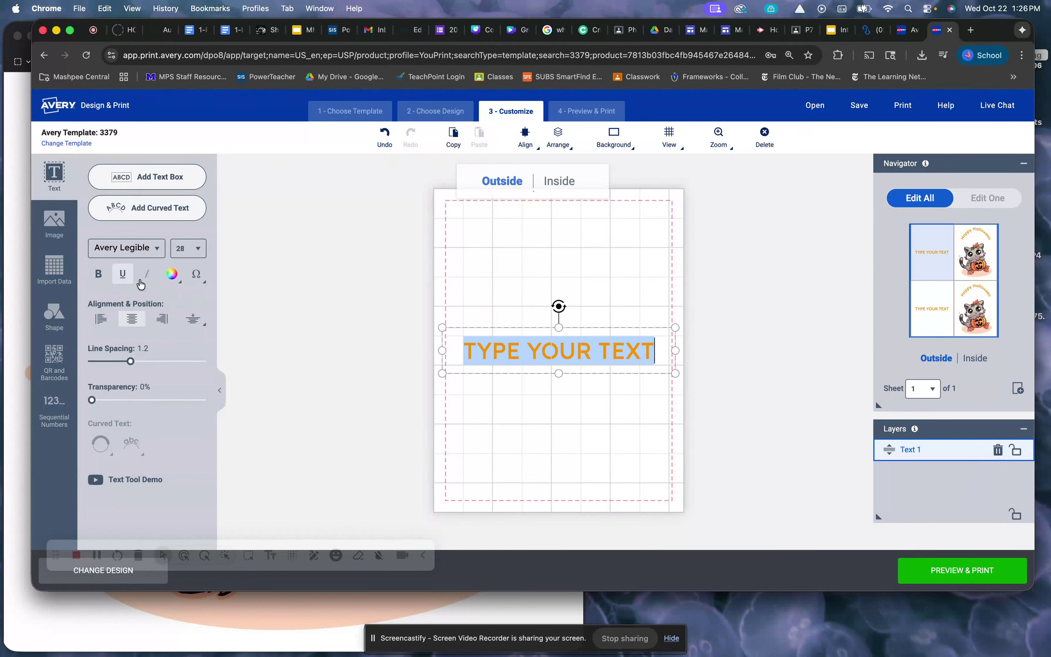
click(172, 274)
click(113, 304)
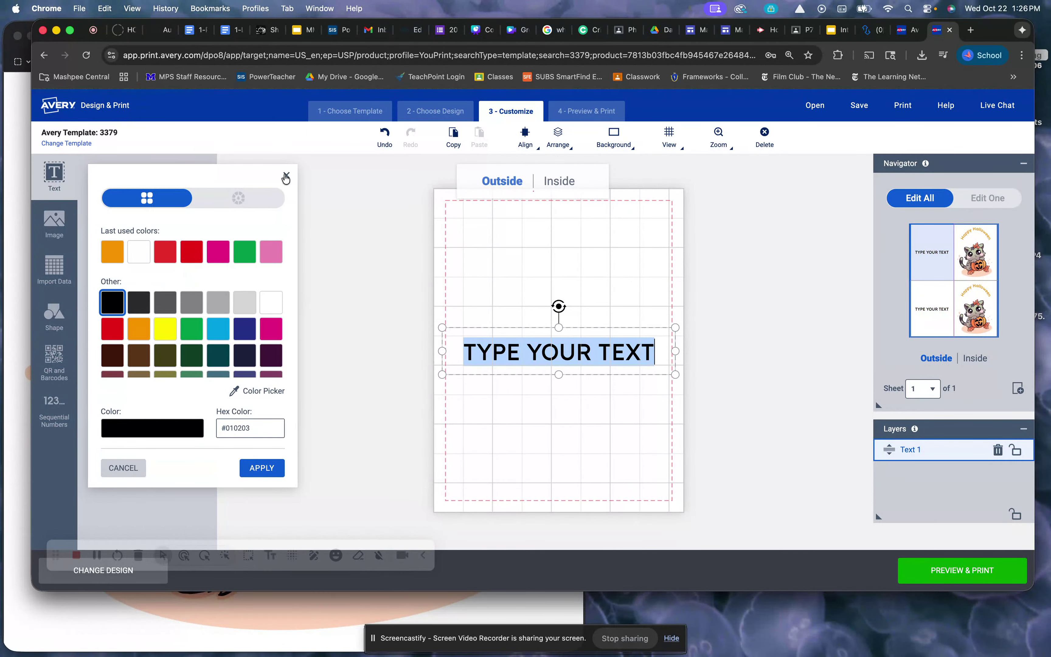
click(286, 177)
Step: Set the font size of the back panel's text box to 12
click(198, 250)
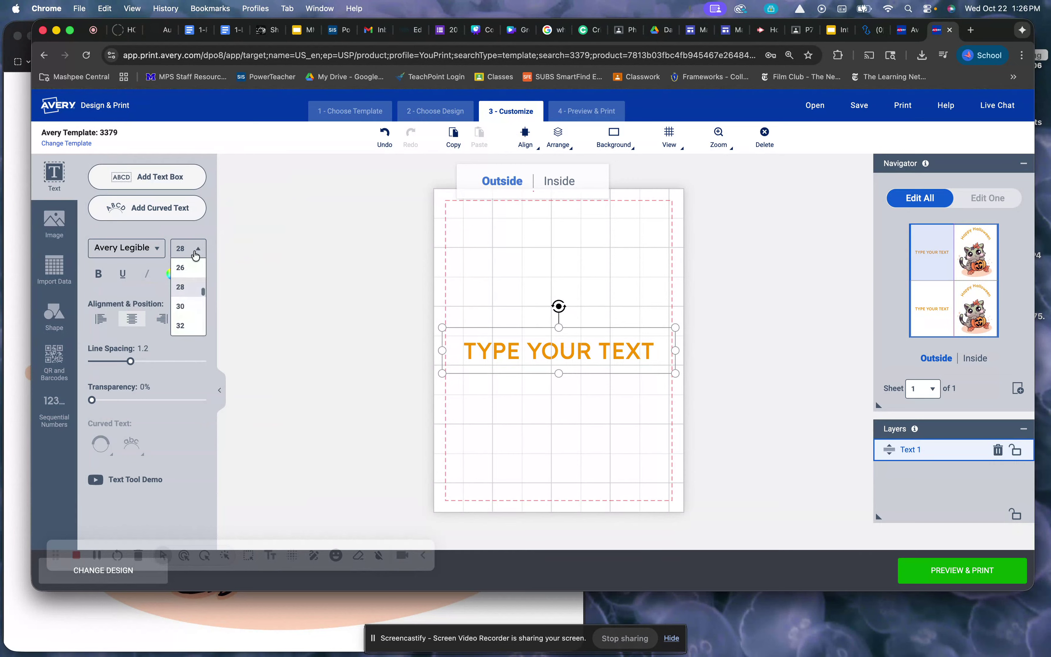
scroll(191, 278, up, 5)
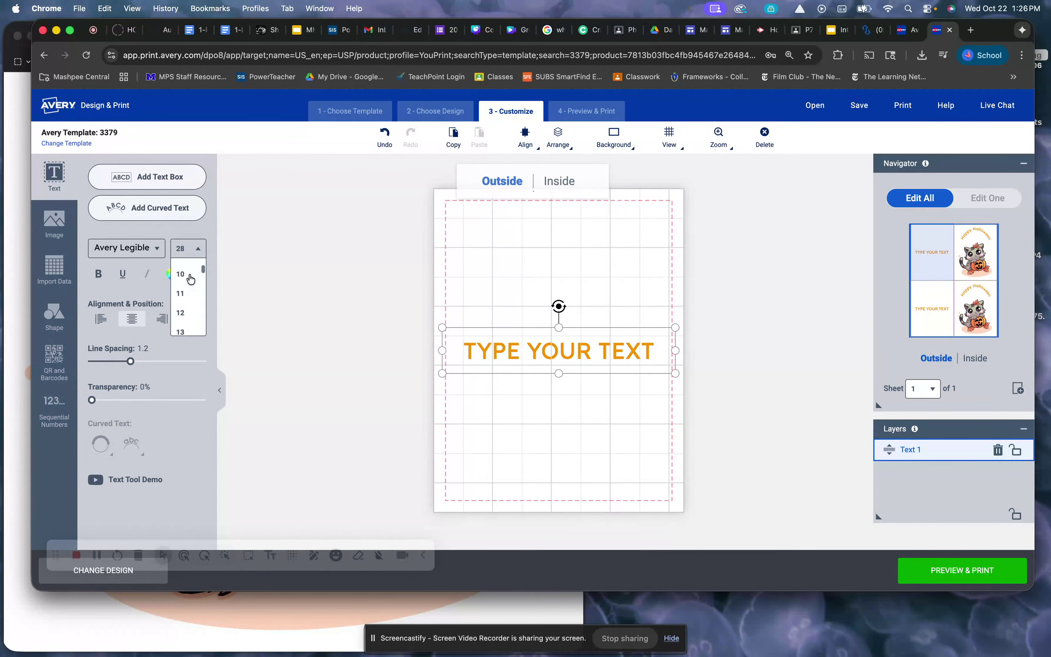
click(186, 313)
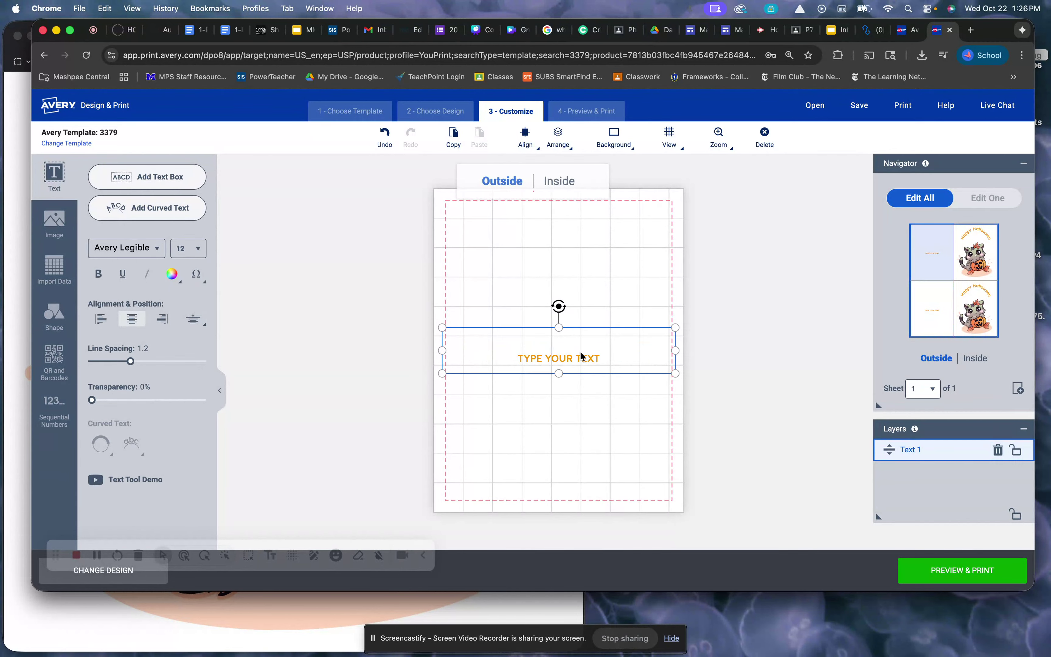
Step: Replace the placeholder on the back panel with three lines: "Created by", the creator's full name, and "2025"
double_click(598, 362)
click(607, 363)
drag(607, 363, 506, 364)
text(Created by)
key(Return)
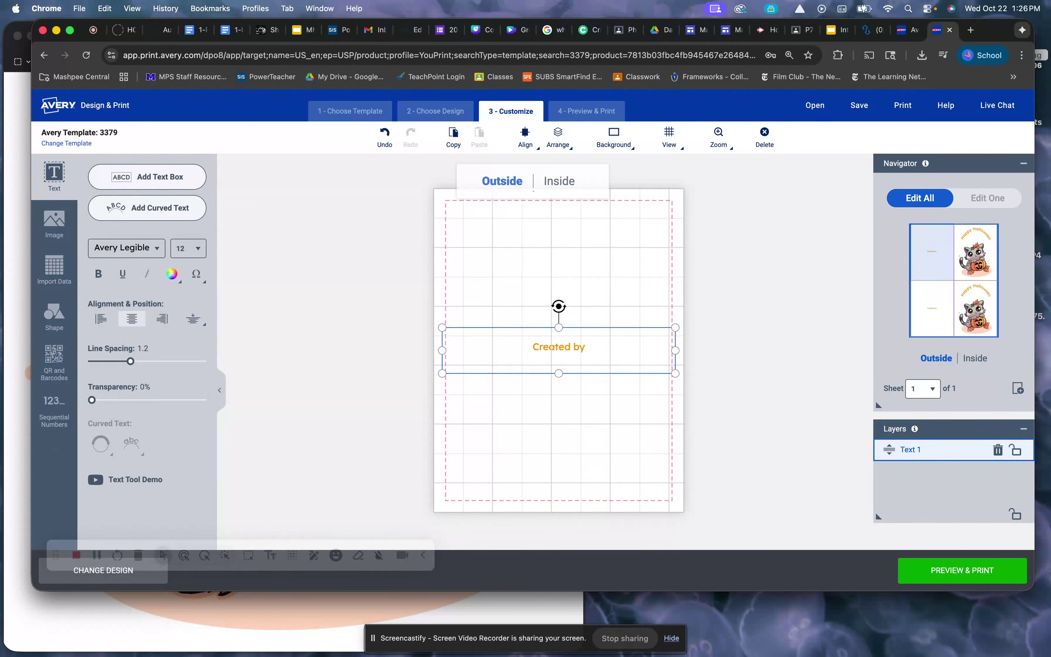
text(Kenzie Hughes)
key(Return)
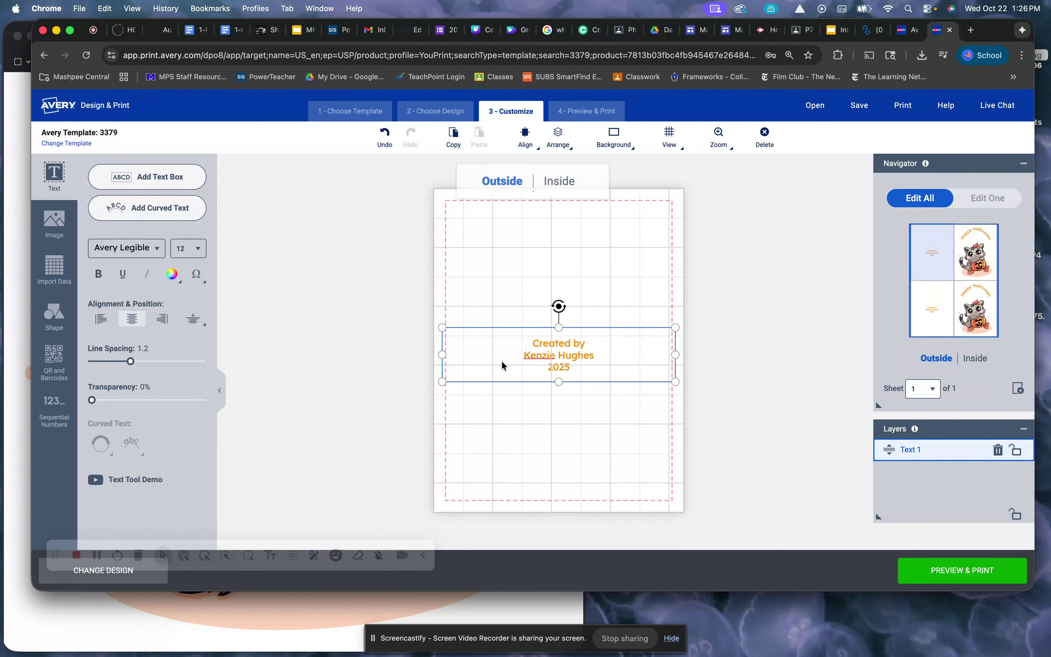
Step: Color all three credit lines black (#010203) and move their text box down to the bottom edge of the back panel's safe area
drag(569, 366, 531, 339)
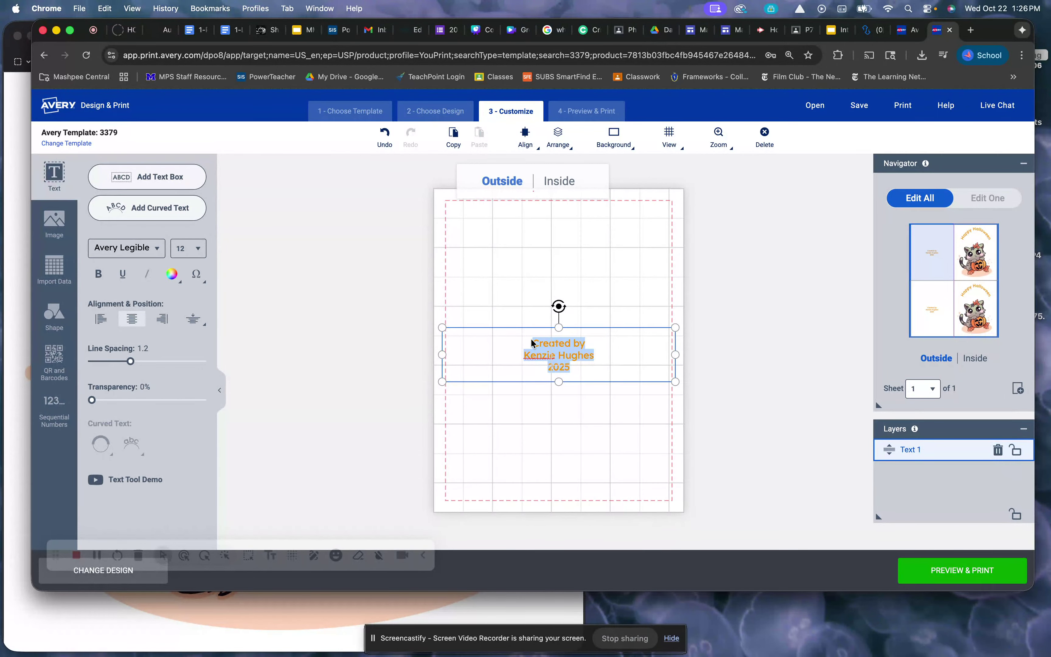
click(173, 279)
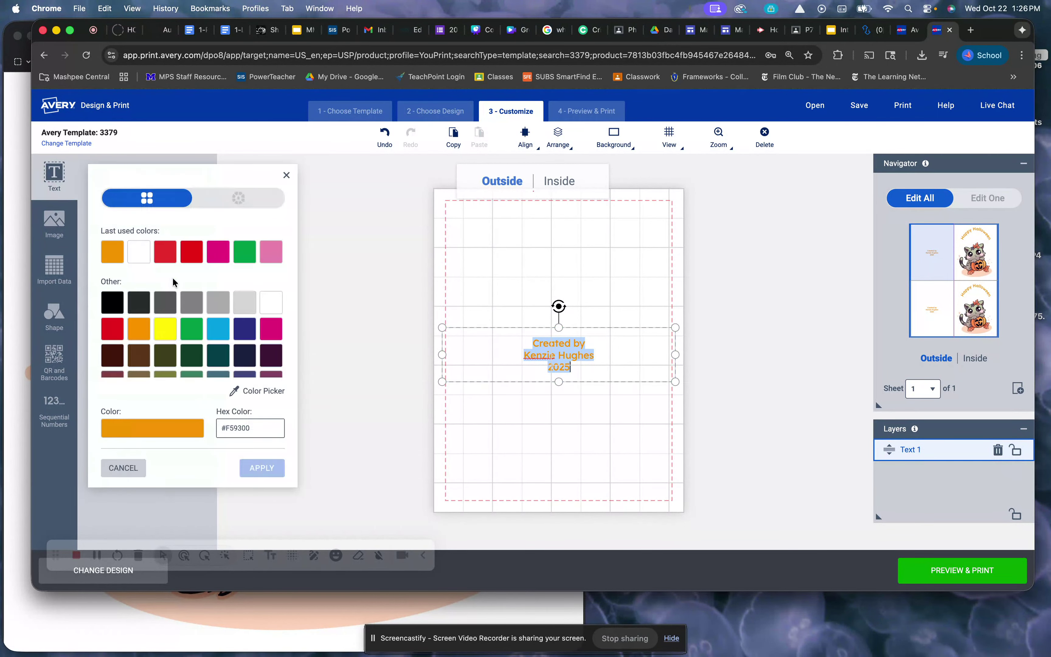
click(110, 305)
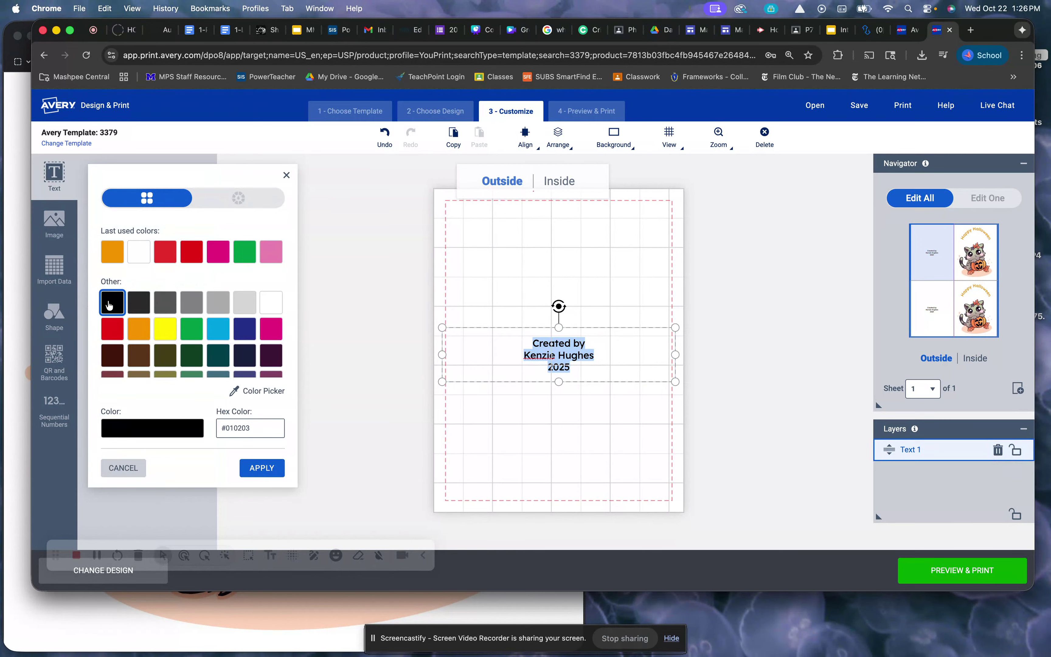
click(280, 469)
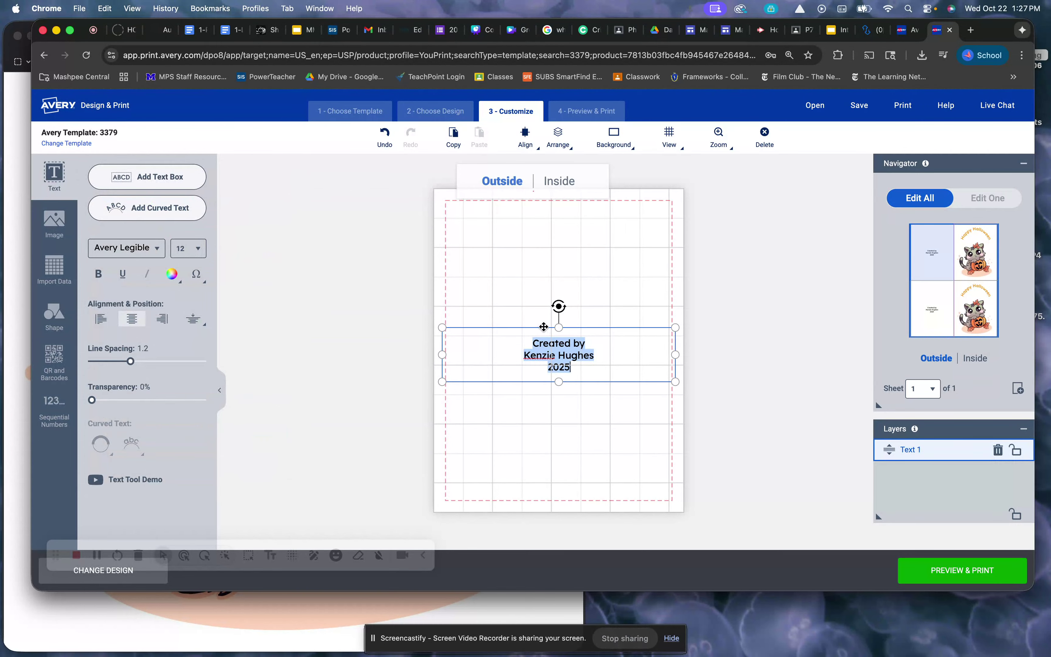
drag(543, 332, 544, 446)
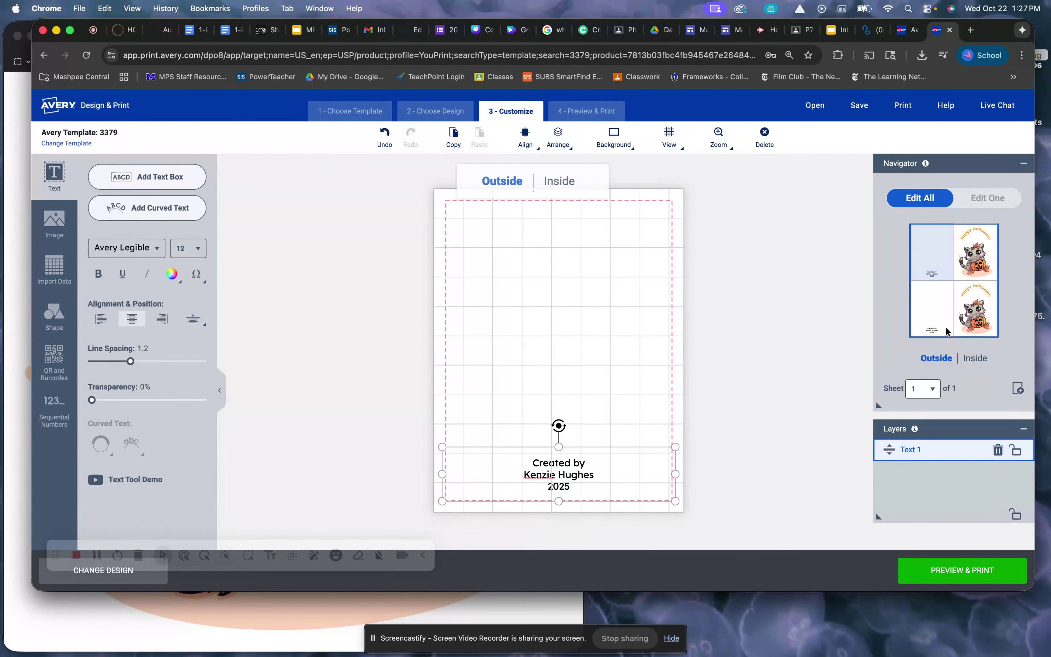
Step: Add the text "Have a spooktacular Halloween!" to the right-hand inside panel and move it slightly above the middle
click(557, 184)
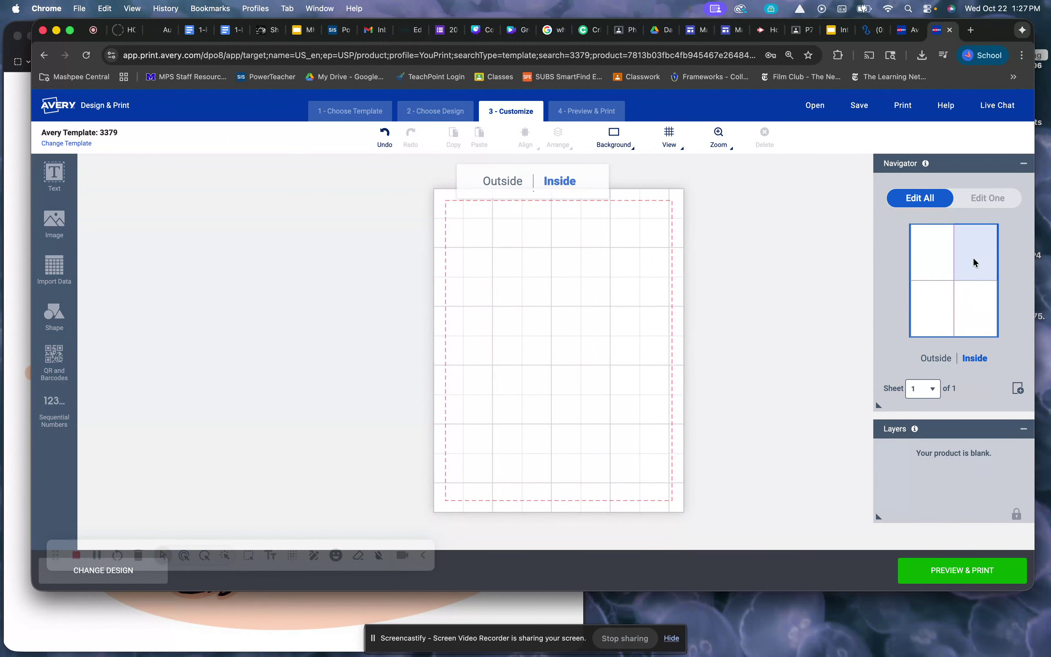
click(54, 174)
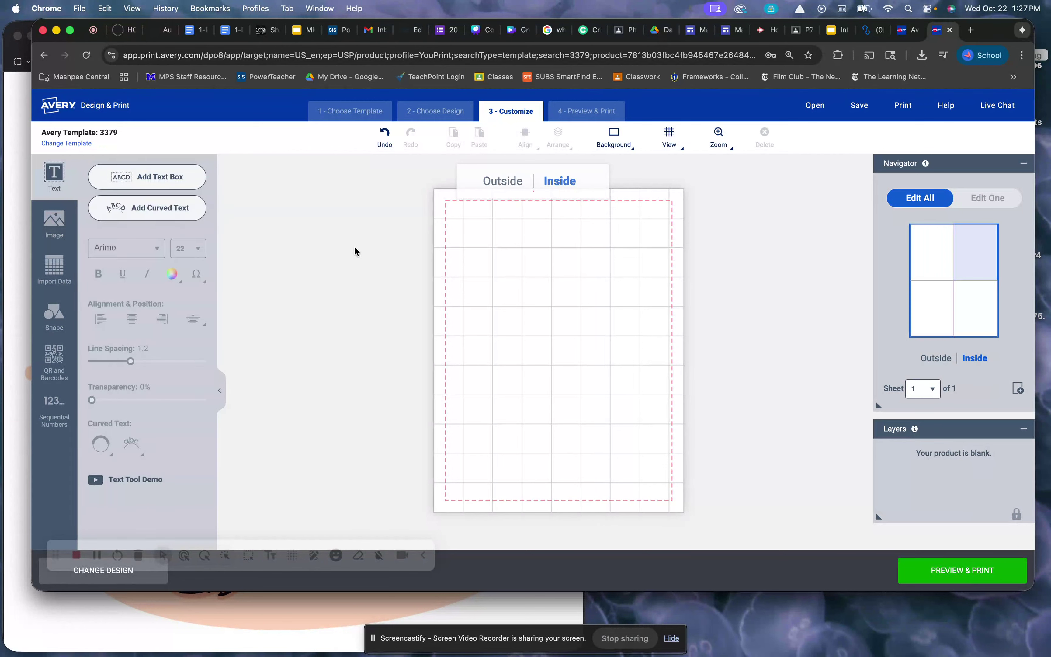
click(130, 178)
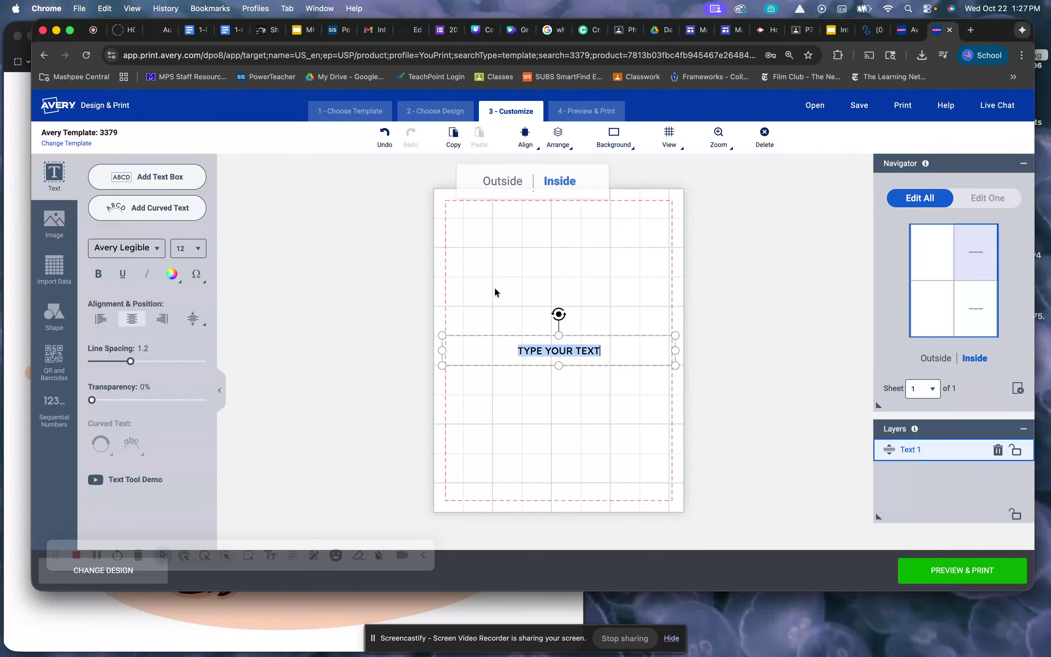
text(Have a)
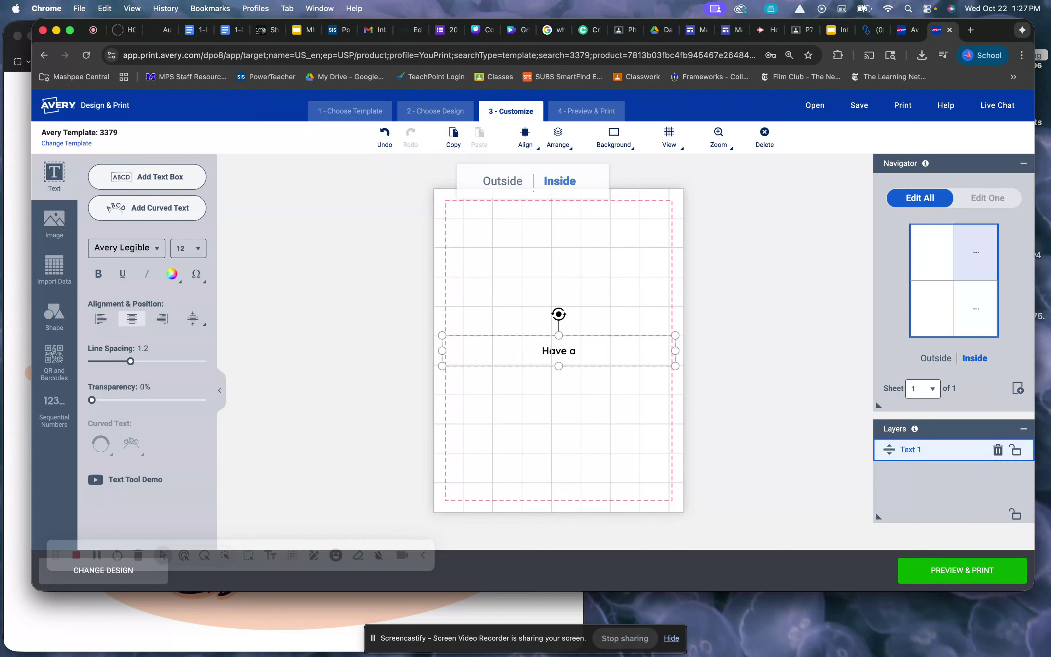
text( spooktacular Halloween!)
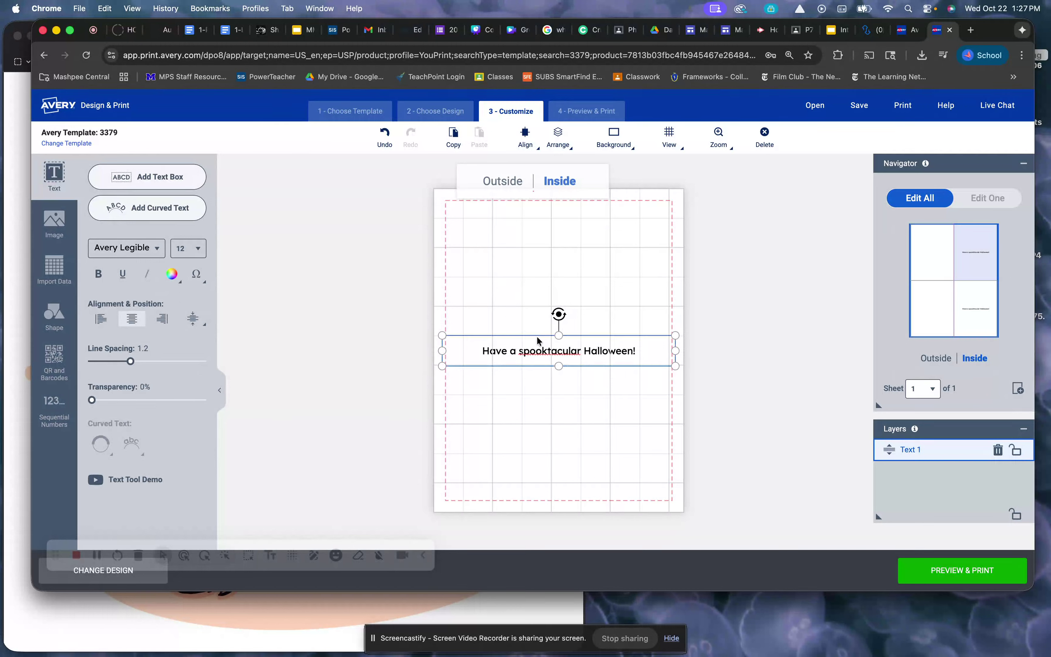
drag(537, 339, 536, 306)
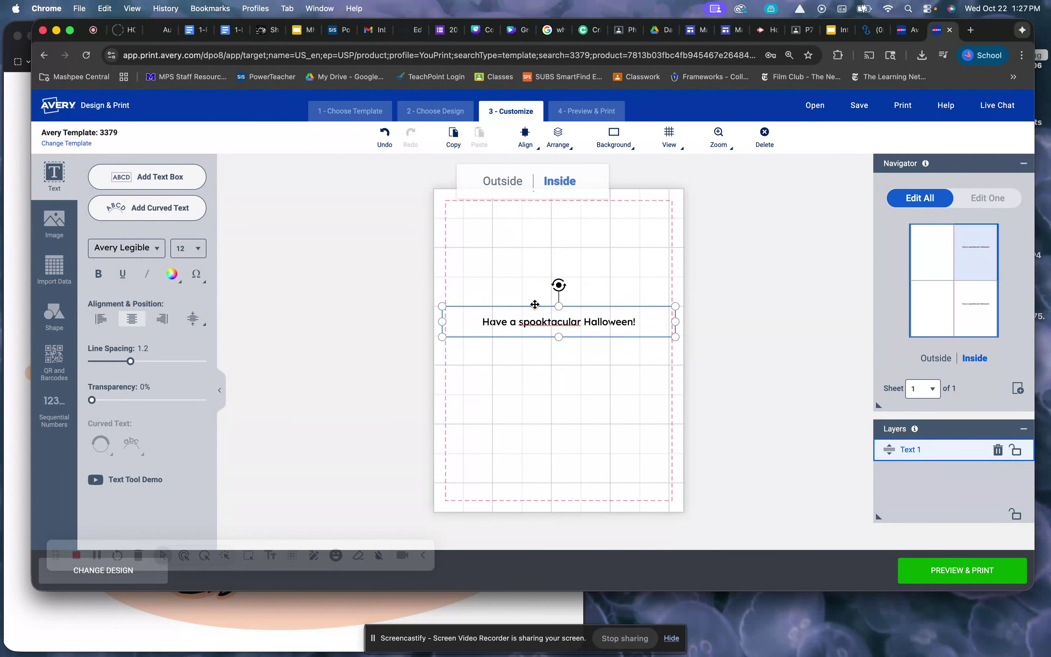
click(732, 326)
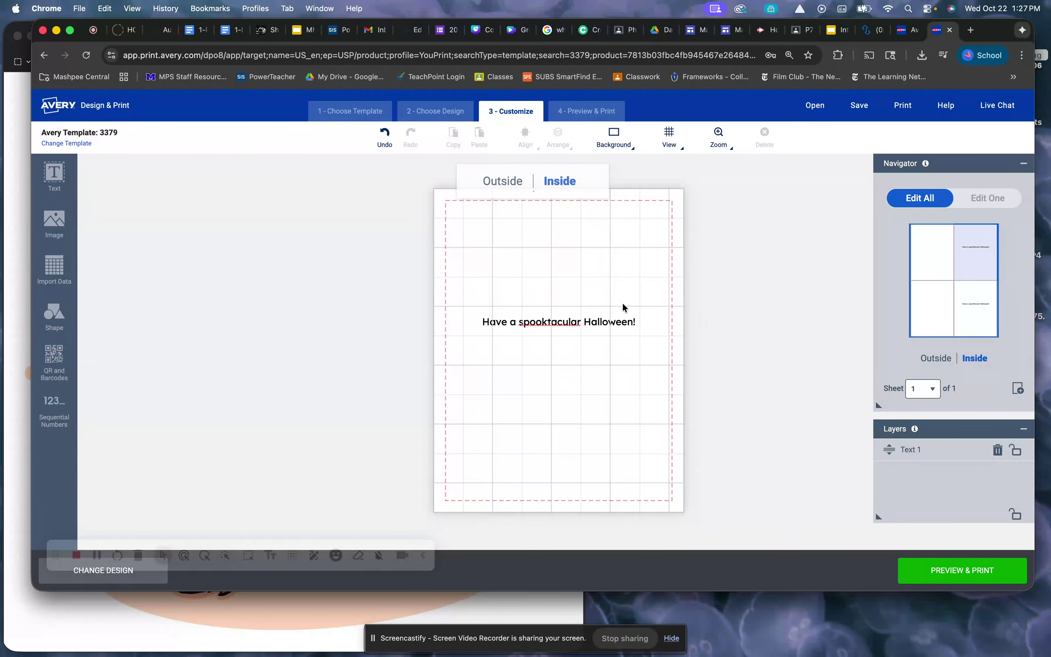
click(575, 326)
double_click(575, 326)
click(563, 325)
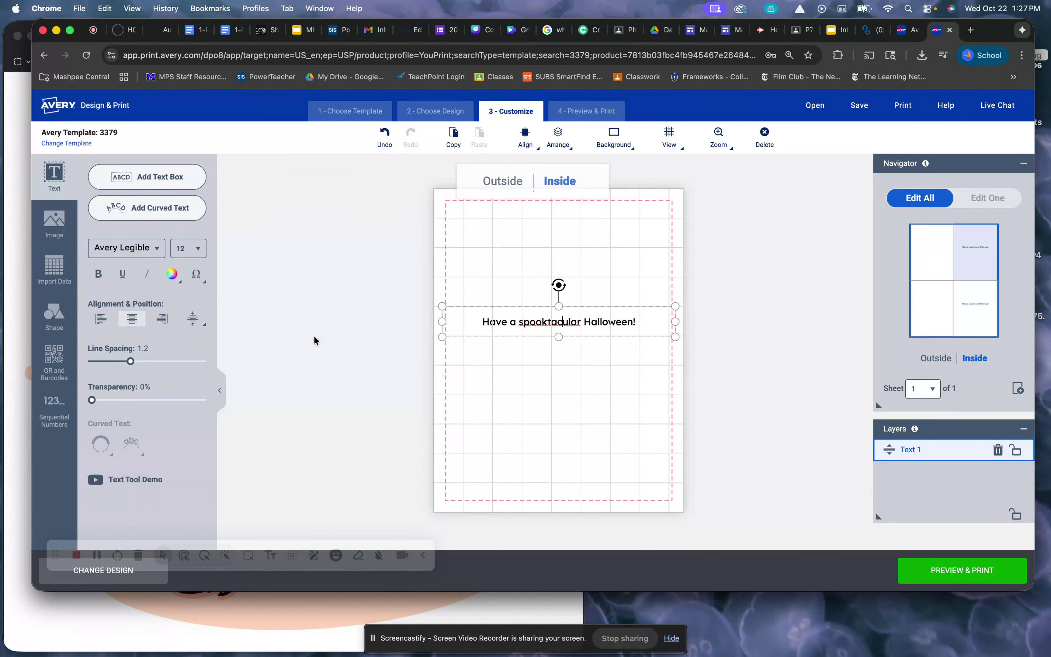
click(772, 289)
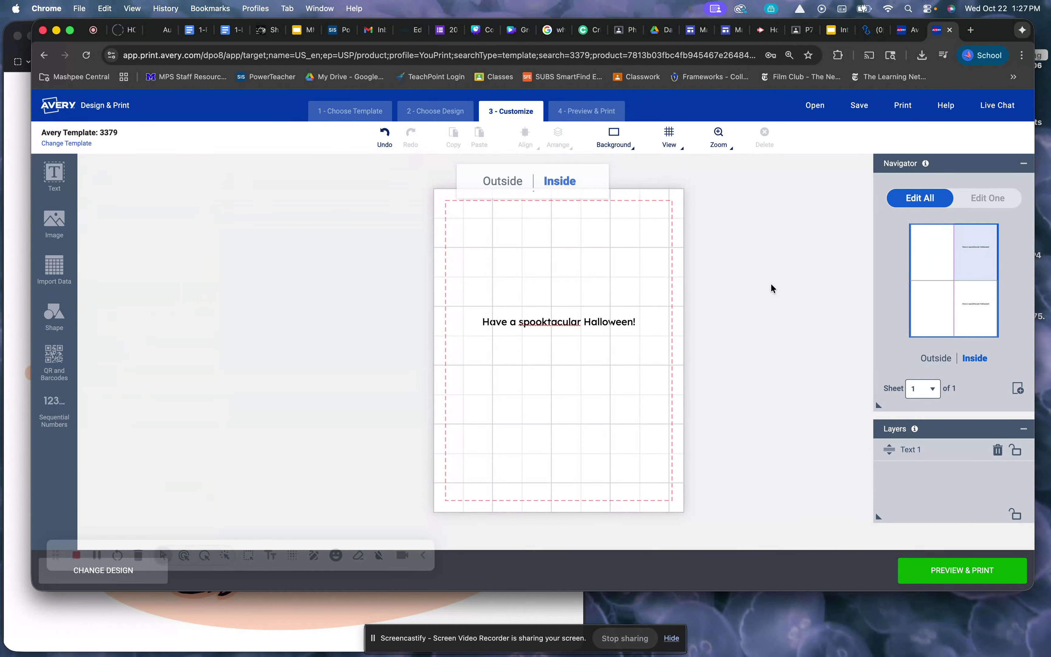
Step: Check the left inside panel and the single-card editing mode, ending in the mode that edits all cards
click(936, 261)
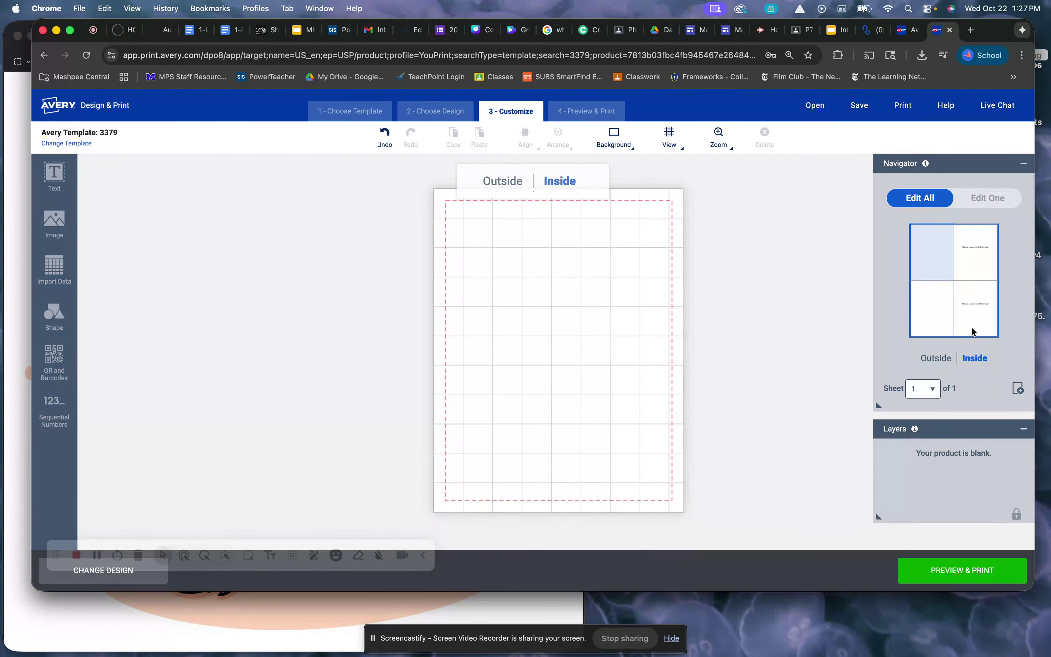
click(973, 266)
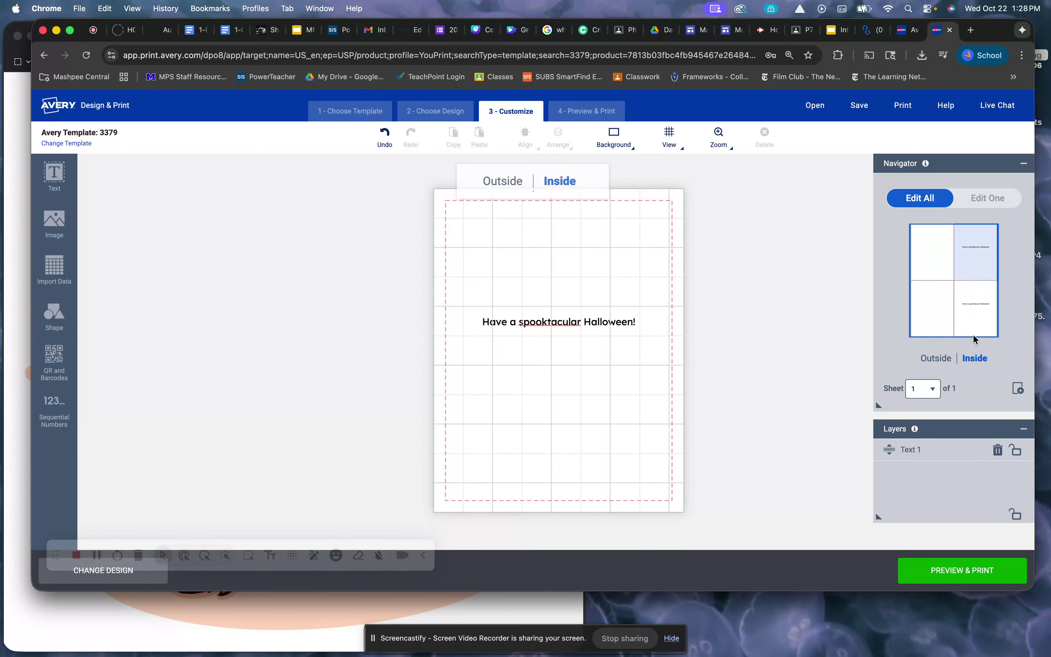
click(998, 203)
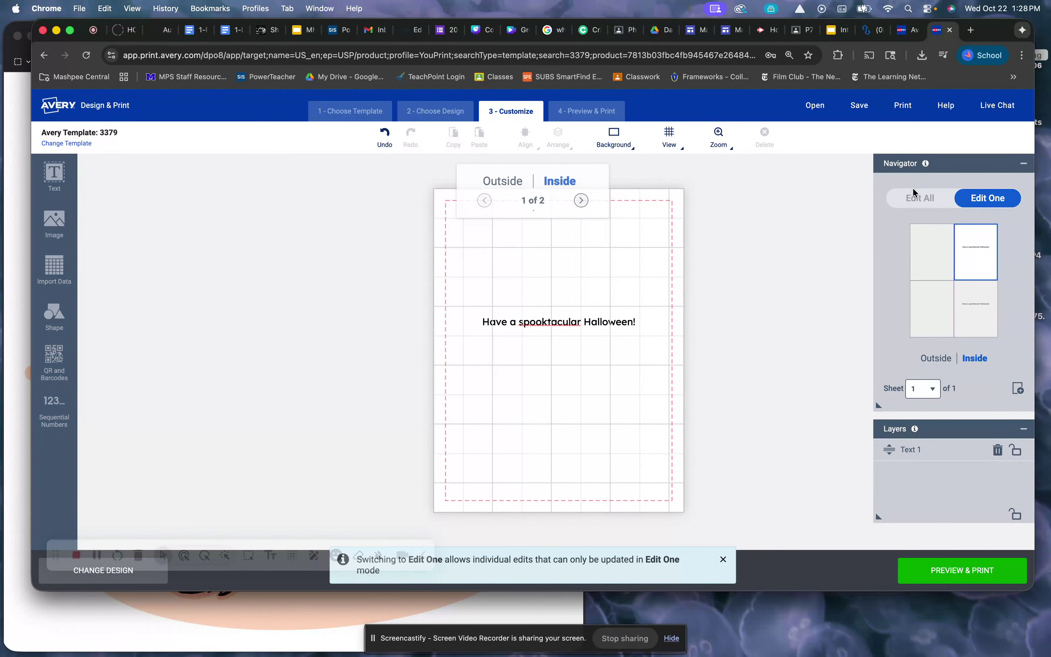
click(915, 196)
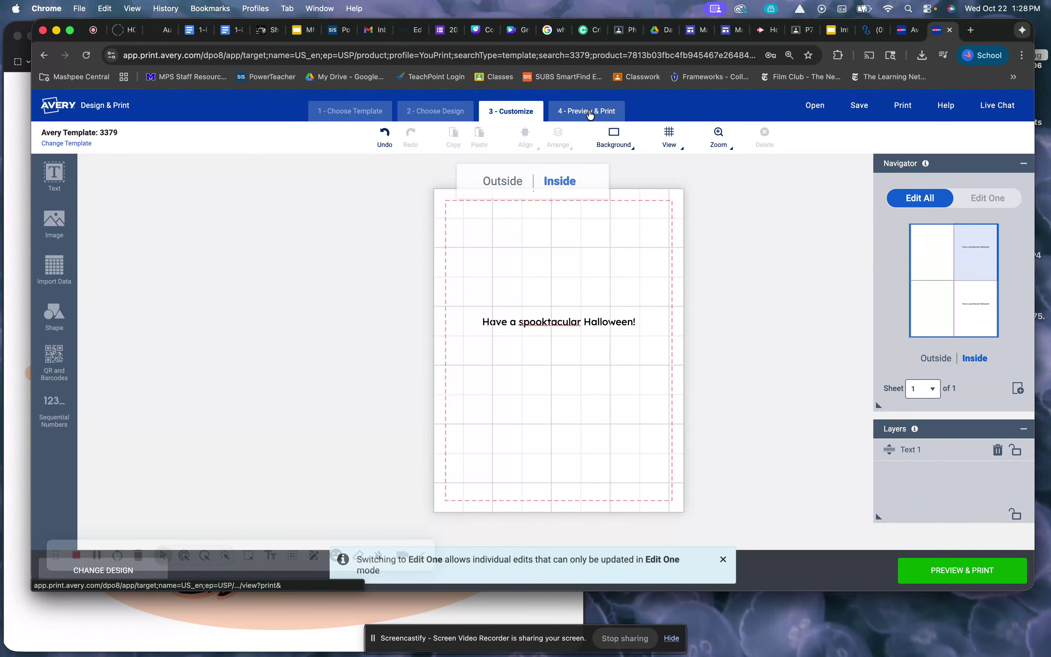
Step: Preview the card in 3D, checking it open and closed
click(590, 113)
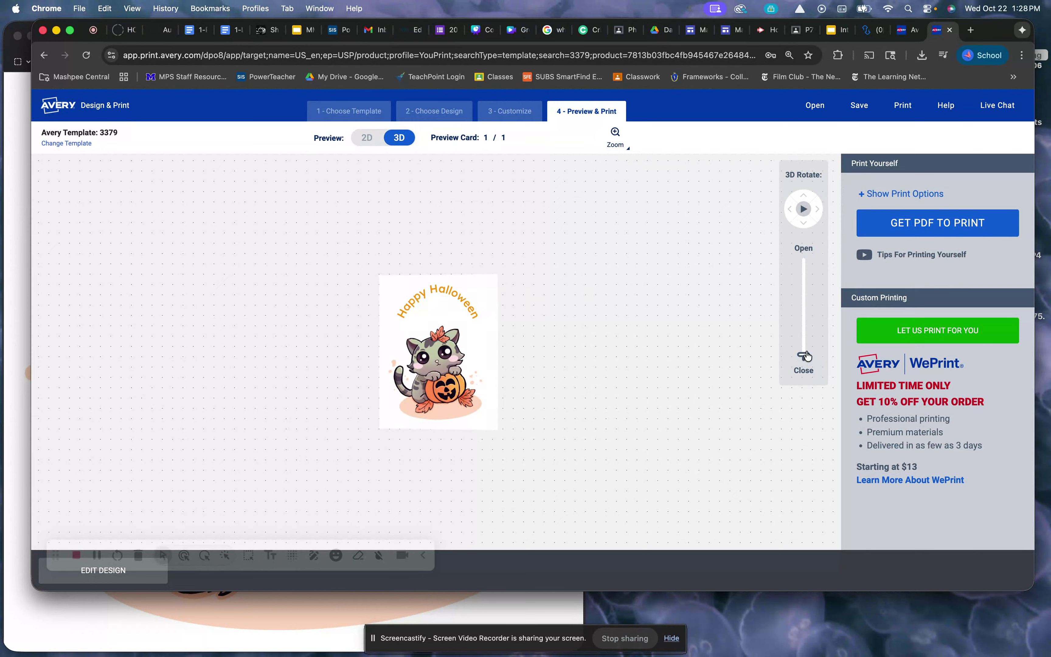
mouse_move(806, 363)
mouse_down()
mouse_move(811, 272)
mouse_move(807, 363)
mouse_up()
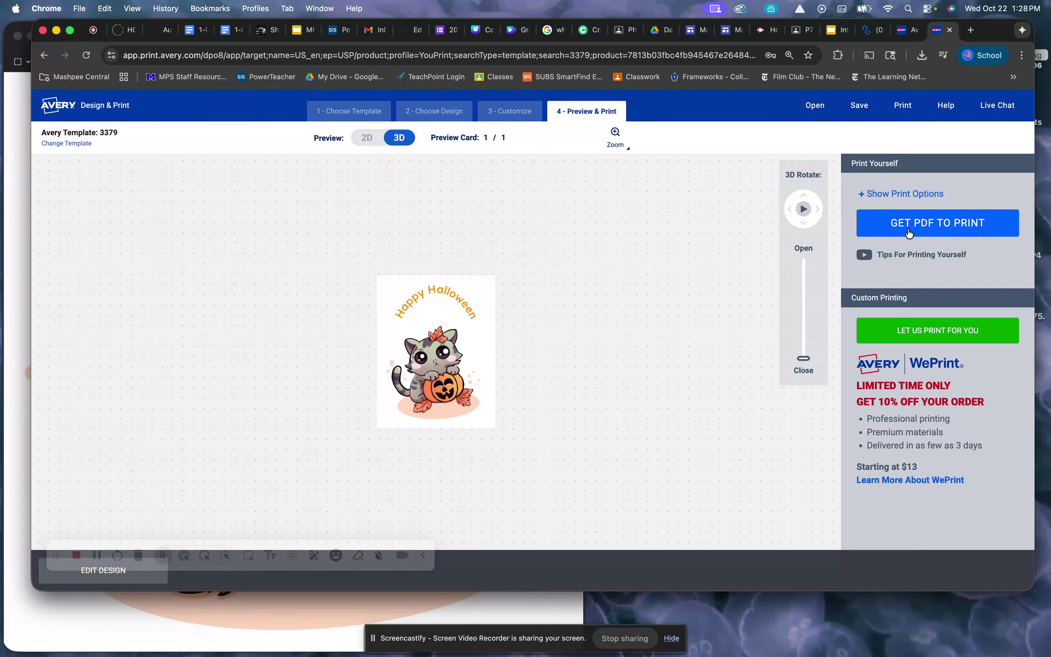
Step: Save the project to the account as "Halloween Card" and download its printable PDF to the computer
click(927, 231)
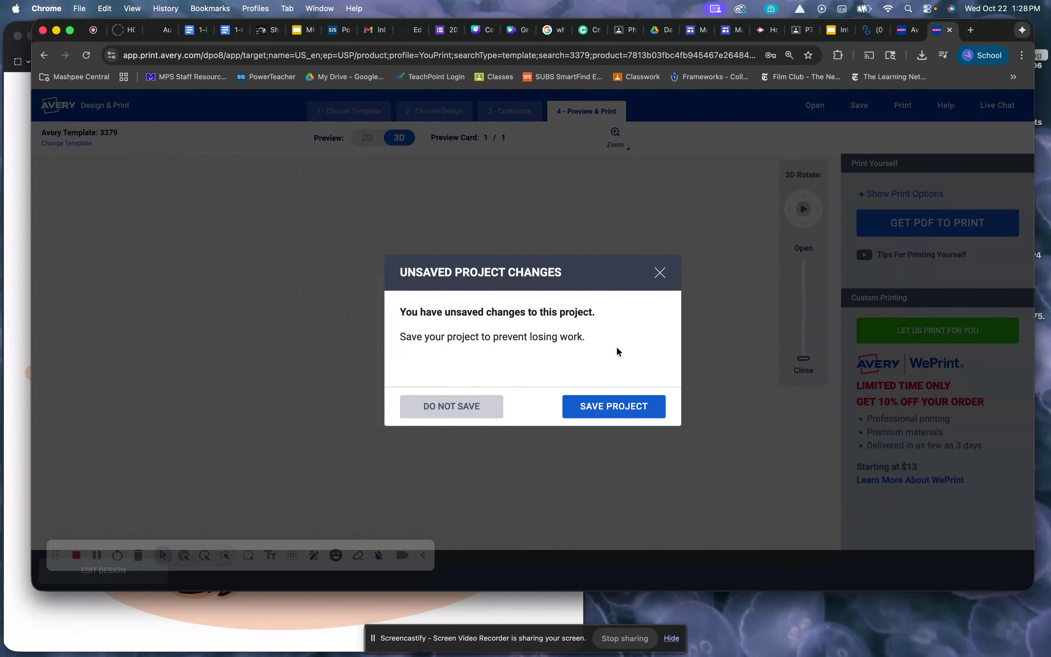
click(602, 407)
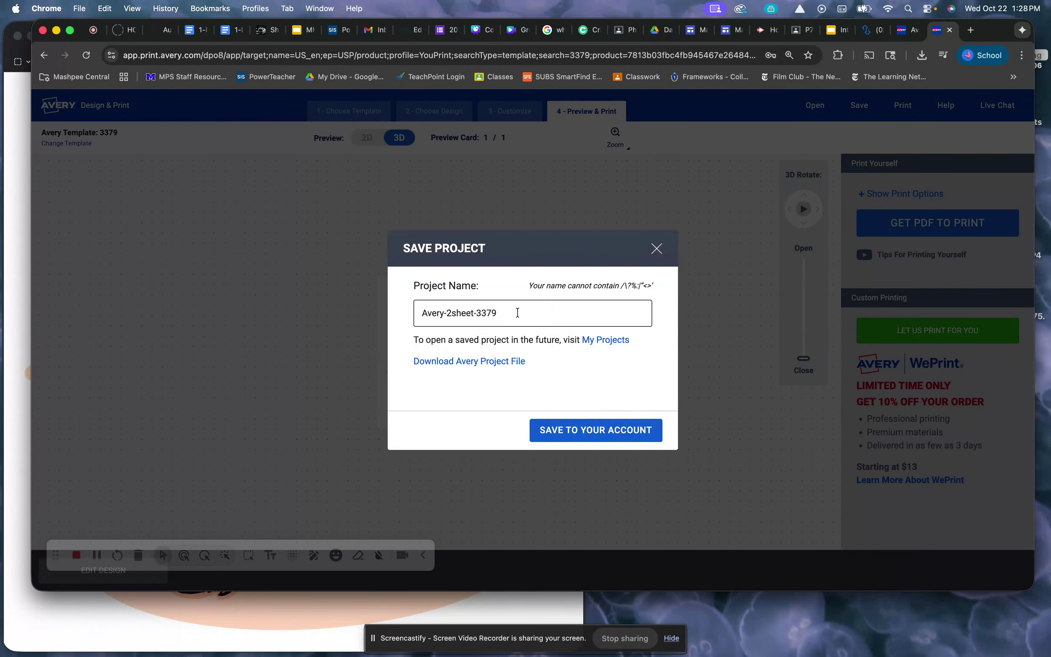
drag(517, 313, 378, 309)
text(Halloween Card)
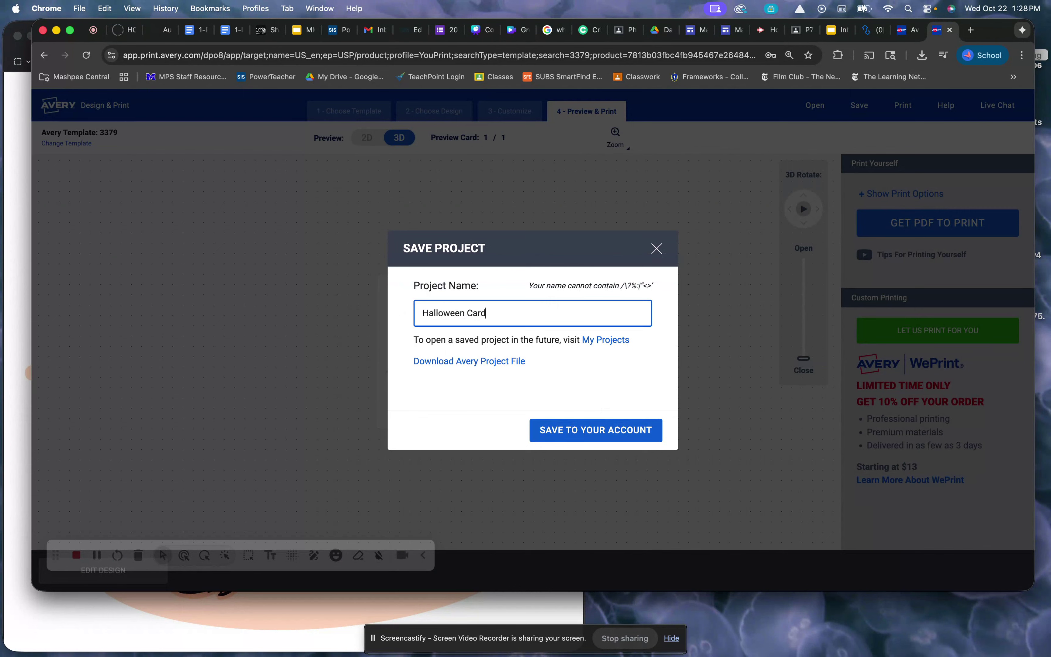
click(581, 429)
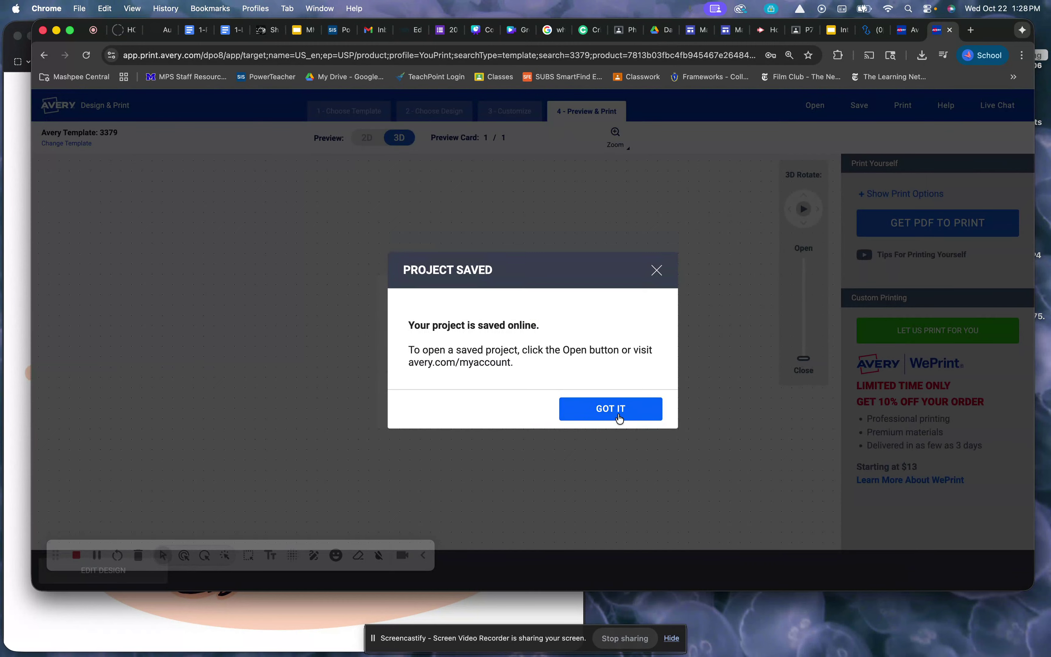
click(633, 418)
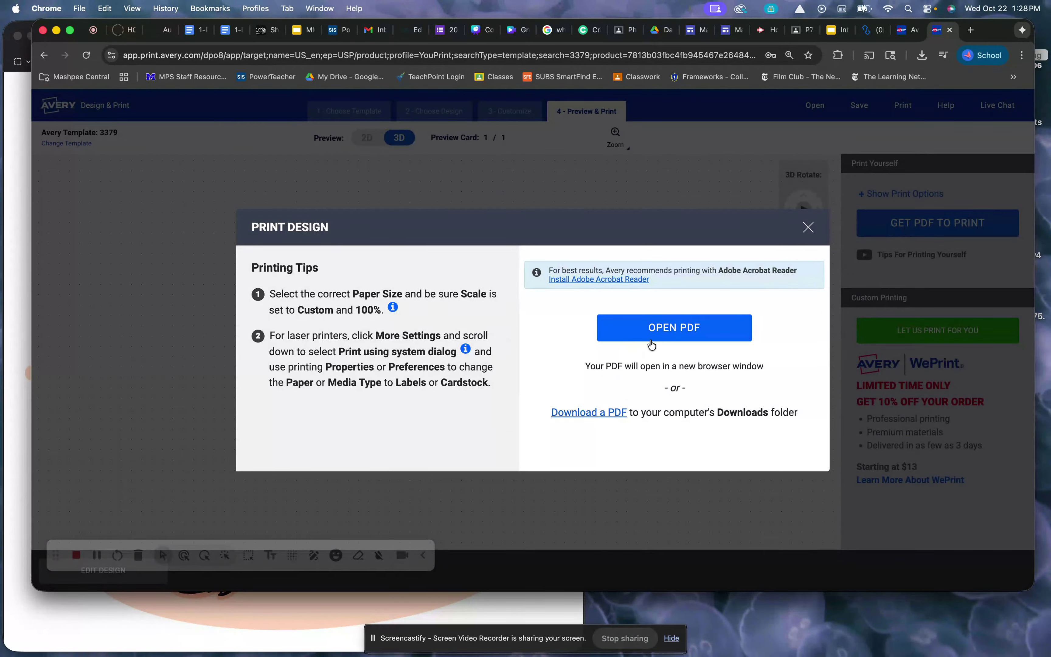
click(594, 415)
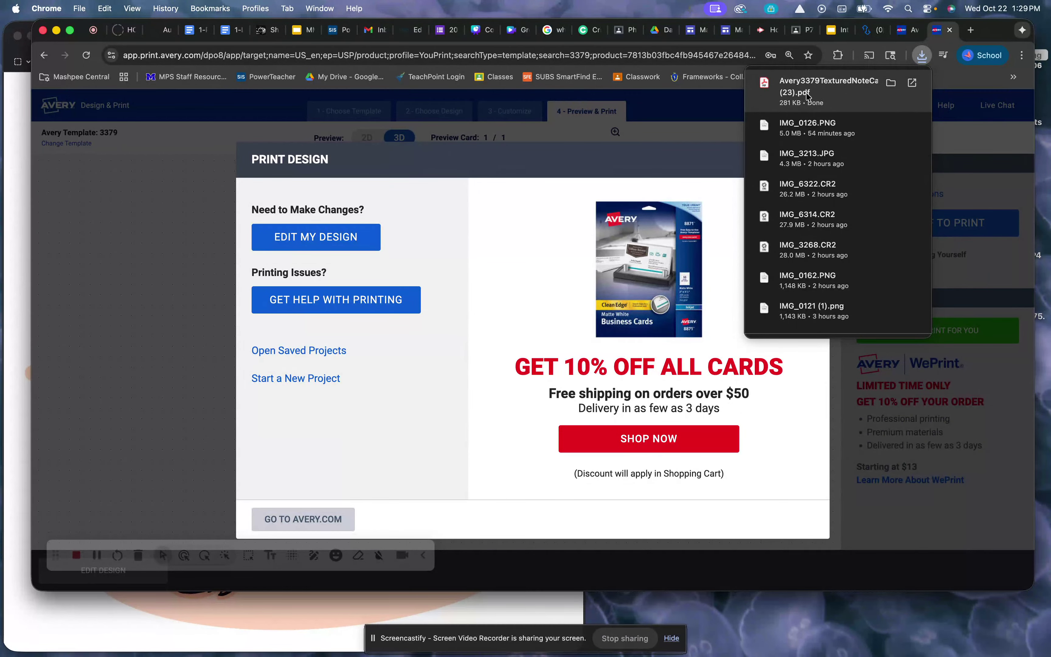
Step: Review both pages of the downloaded note card PDF, and return to the 3D card preview
click(788, 93)
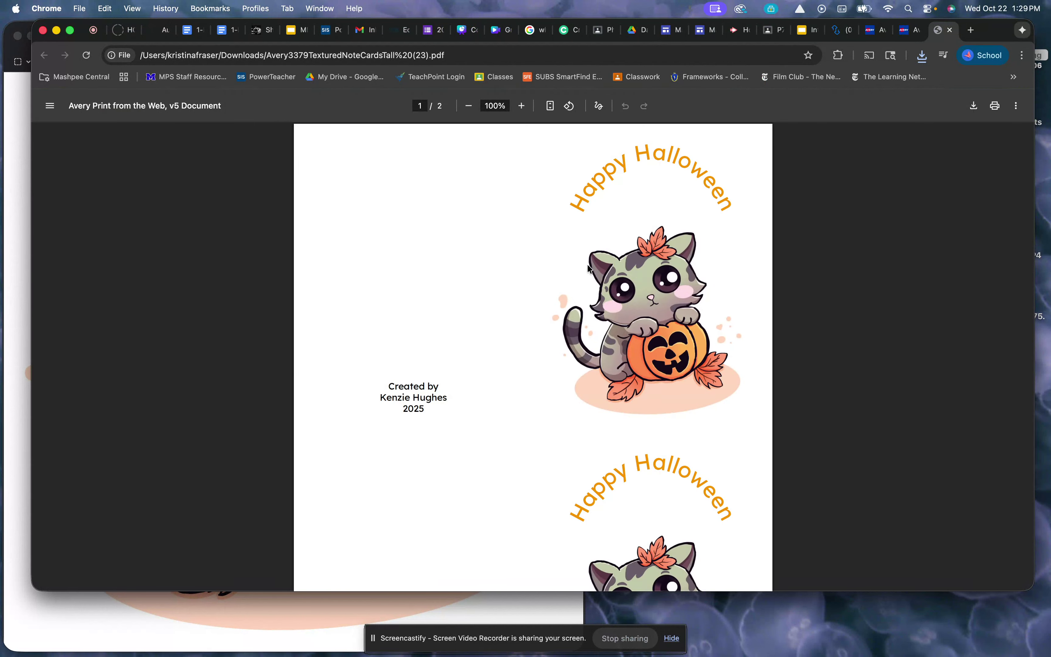
scroll(589, 268, down, 3)
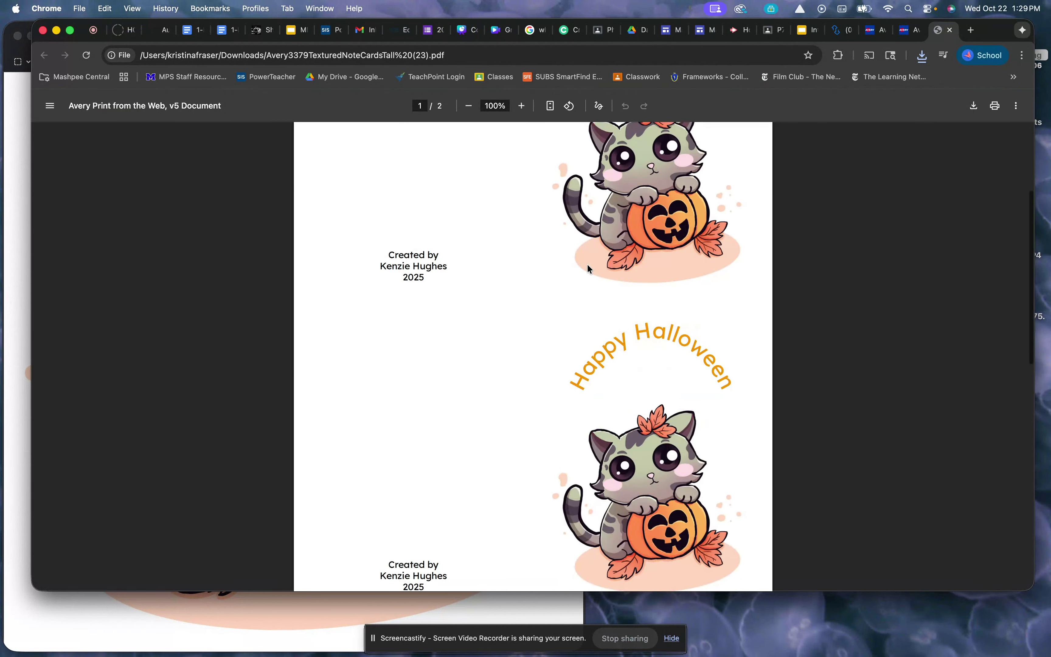
scroll(589, 269, down, 10)
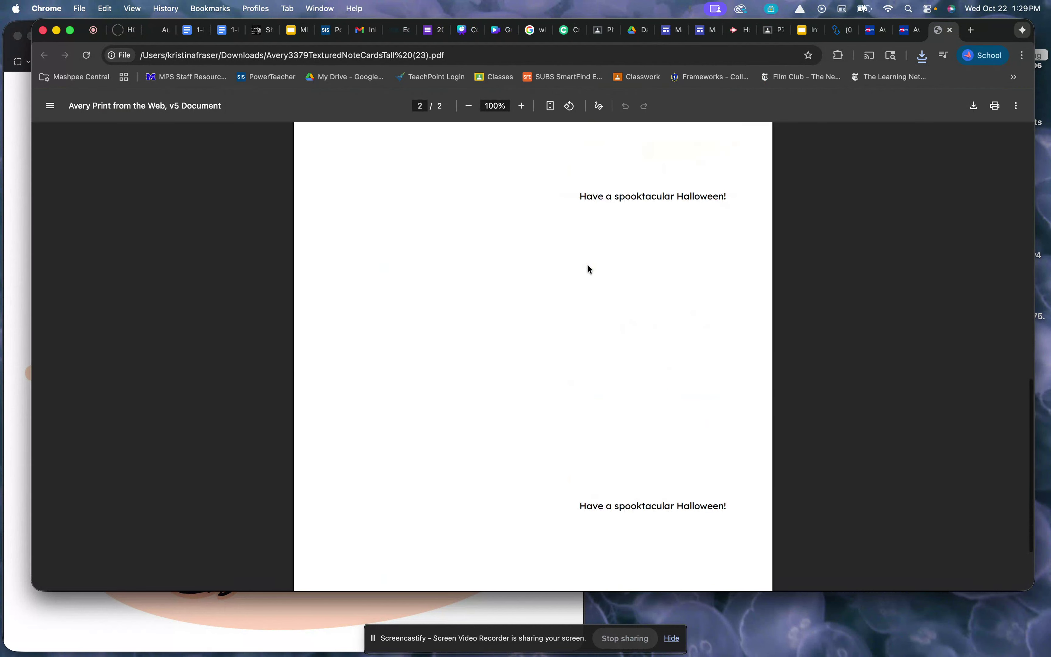
scroll(587, 265, up, 9)
scroll(588, 268, up, 5)
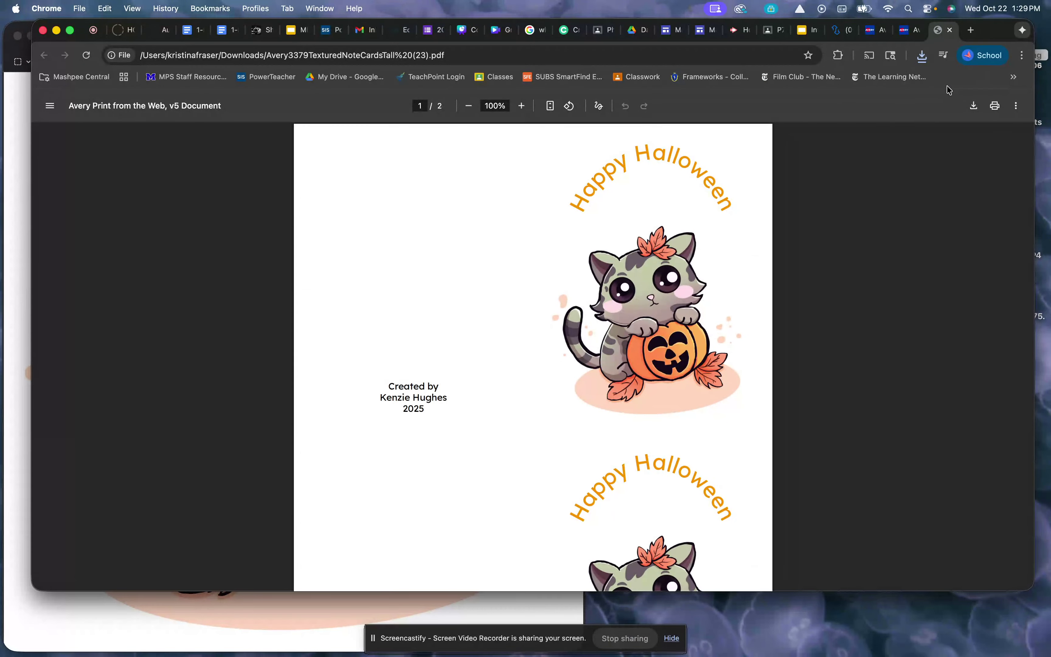
click(950, 32)
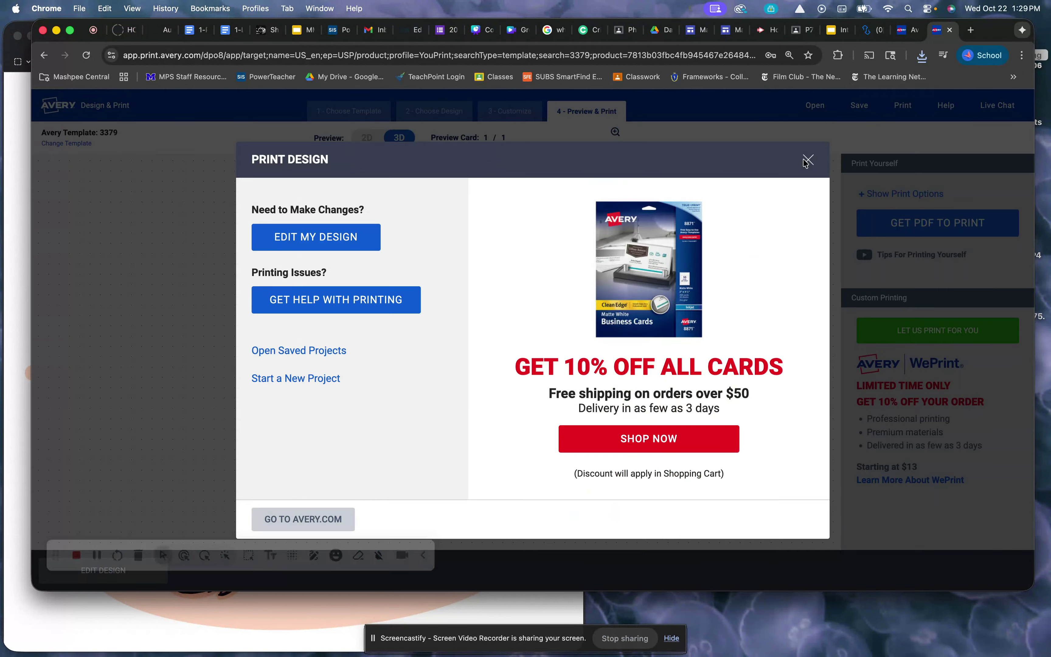
click(806, 160)
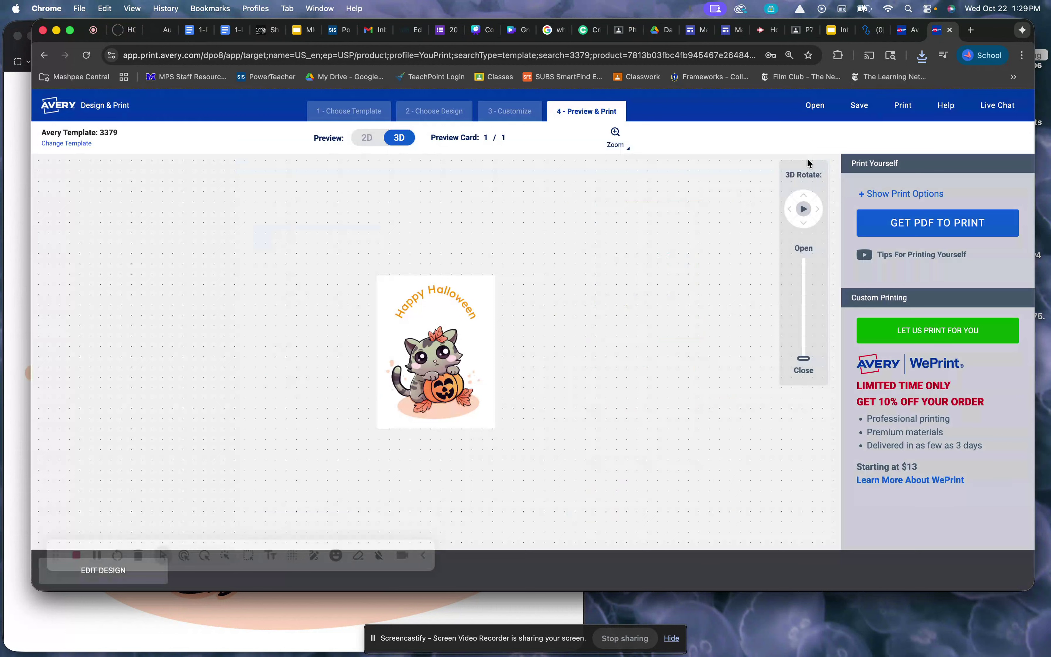